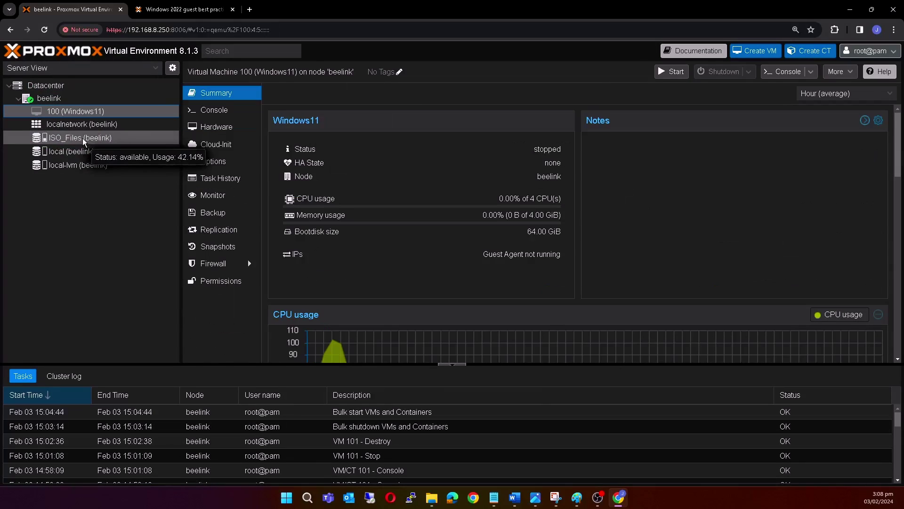
List ISO_Files' ISO images, noting the virtio-win-0.1.240 and Windows Server 2022 ISOs.
{"action": "left_click", "coordinate": [60, 138]}
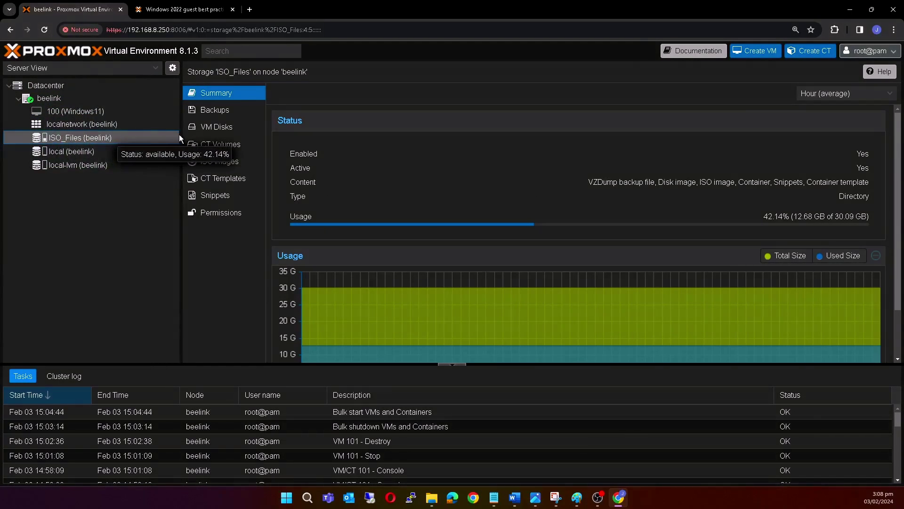
{"action": "left_click", "coordinate": [221, 164]}
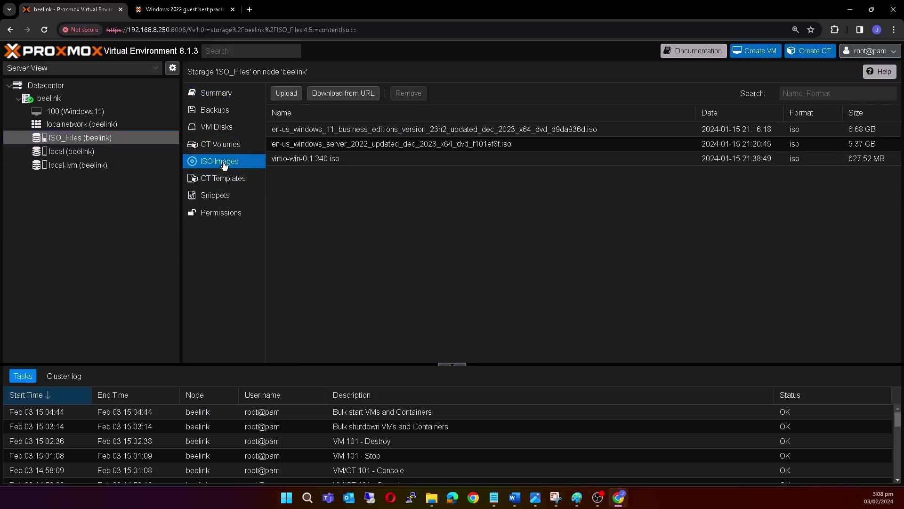
{"action": "left_click", "coordinate": [292, 160]}
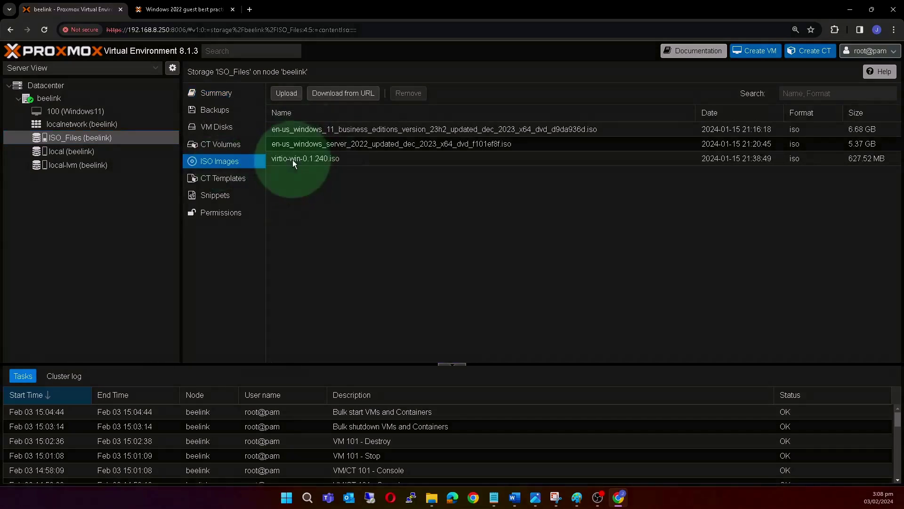
{"action": "left_click", "coordinate": [334, 160]}
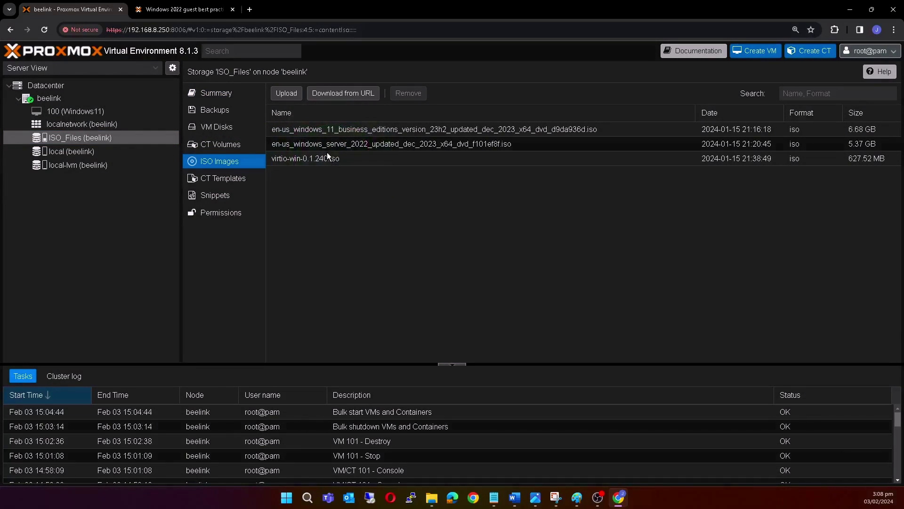
{"action": "left_click_drag", "start_coordinate": [289, 146], "coordinate": [414, 143]}
Show the beelink node's summary and bring up its Create VM action.
{"action": "left_click", "coordinate": [49, 102]}
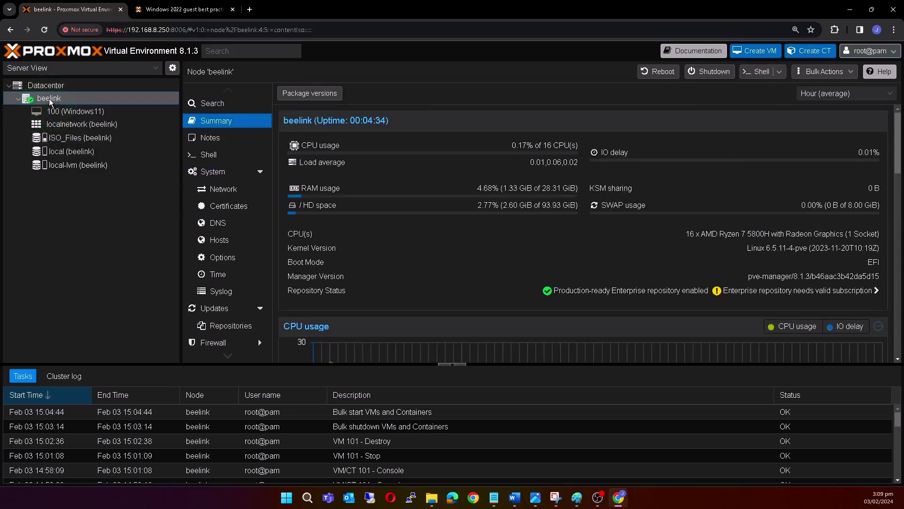
{"action": "right_click", "coordinate": [50, 102]}
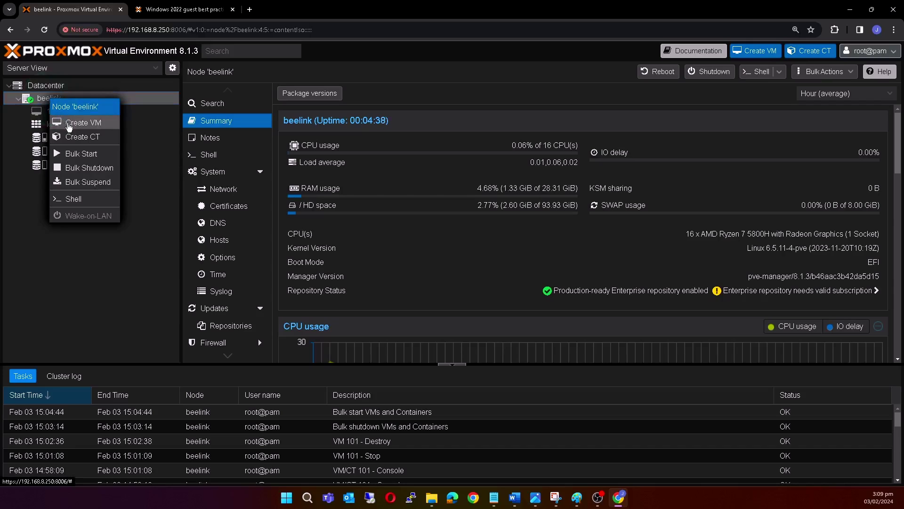
{"action": "left_click", "coordinate": [96, 123]}
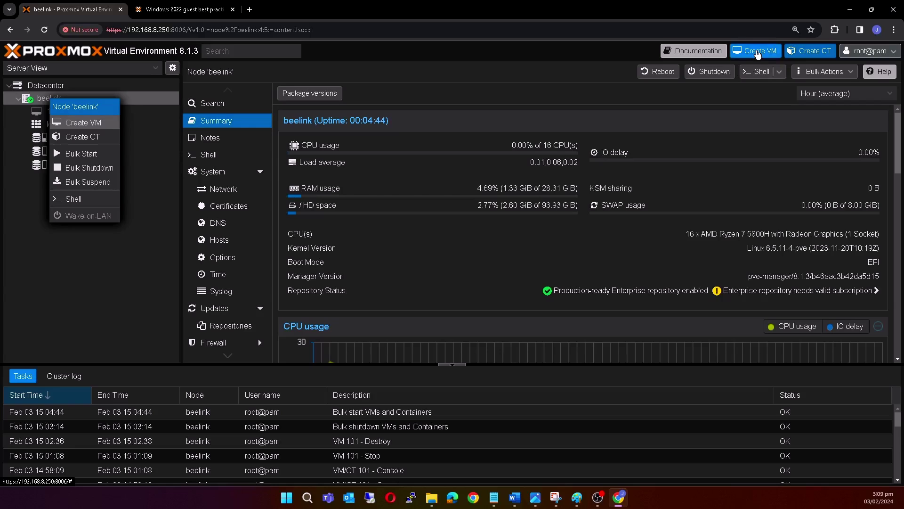
{"action": "left_click", "coordinate": [757, 54]}
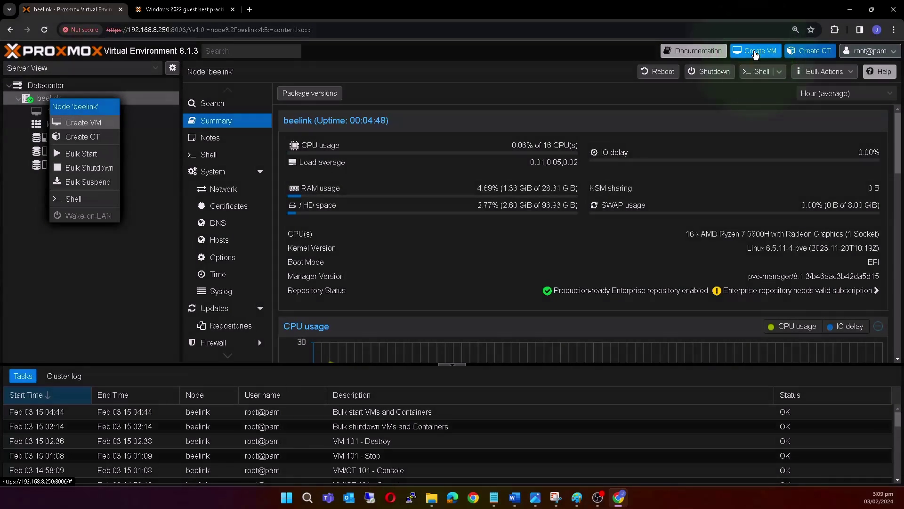
Start the Create VM wizard after checking the Windows 2022 guest best practices page.
{"action": "left_click", "coordinate": [755, 53]}
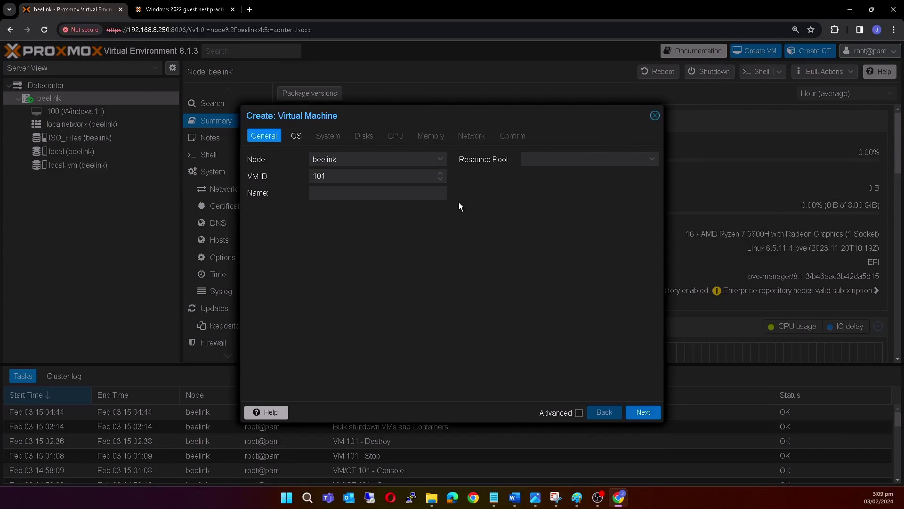
{"action": "left_click", "coordinate": [205, 13]}
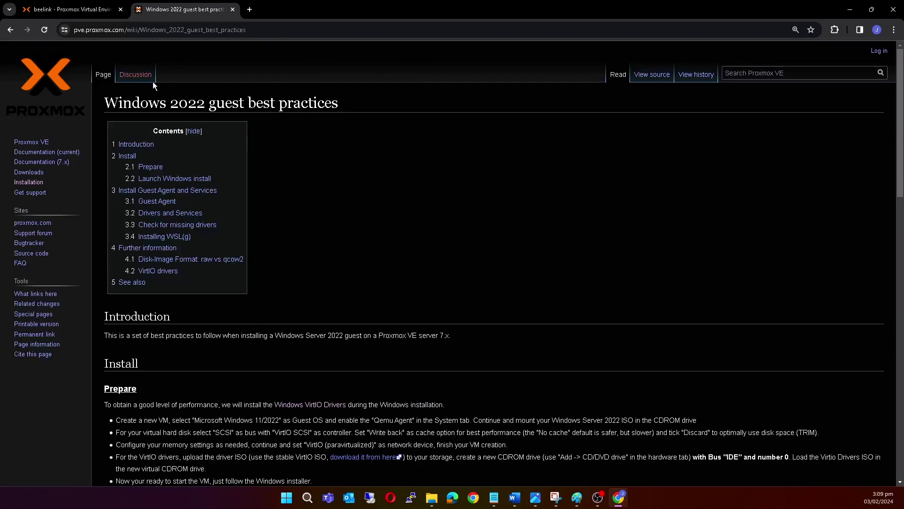
{"action": "left_click", "coordinate": [93, 10]}
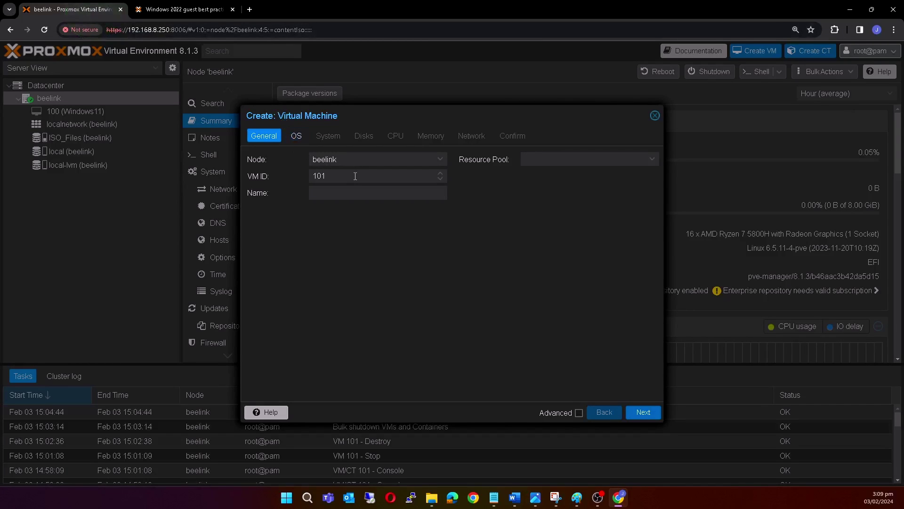
Keep node beelink and VM ID 101, and name the VM Server2022.
{"action": "left_click", "coordinate": [440, 159]}
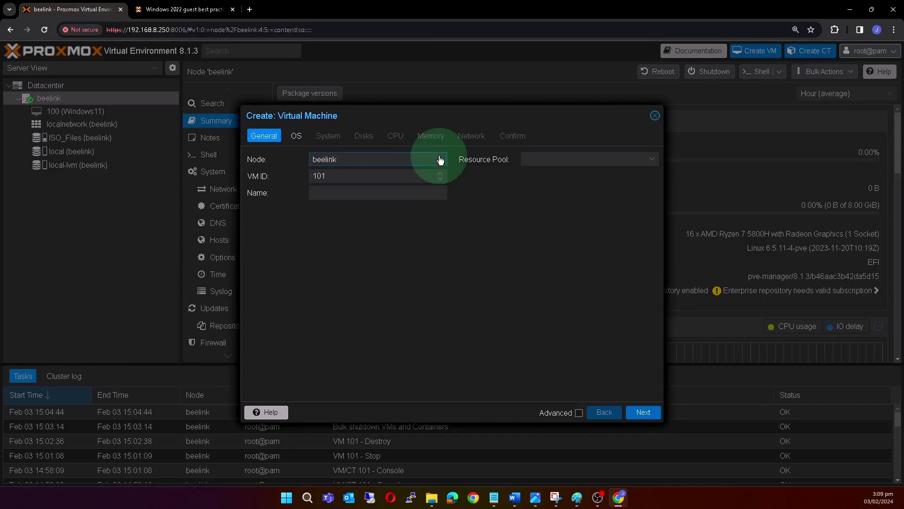
{"action": "left_click", "coordinate": [388, 190]}
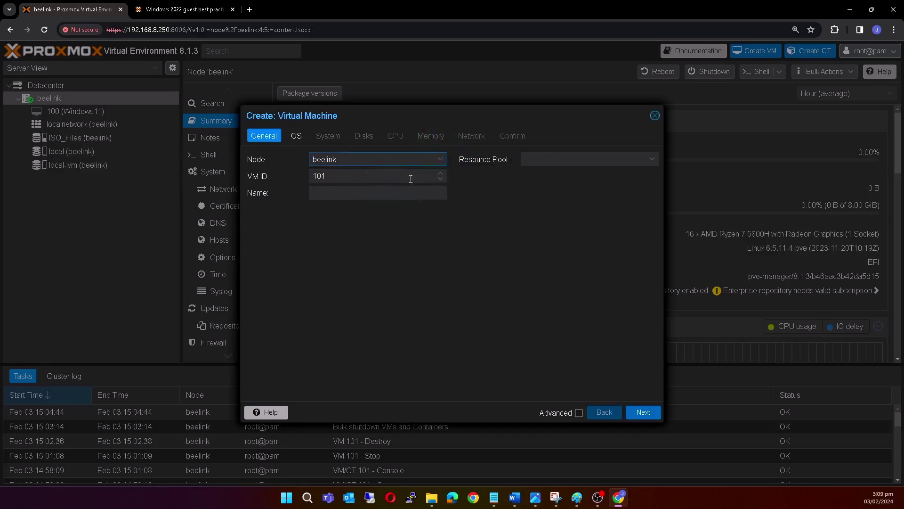
{"action": "left_click", "coordinate": [406, 177]}
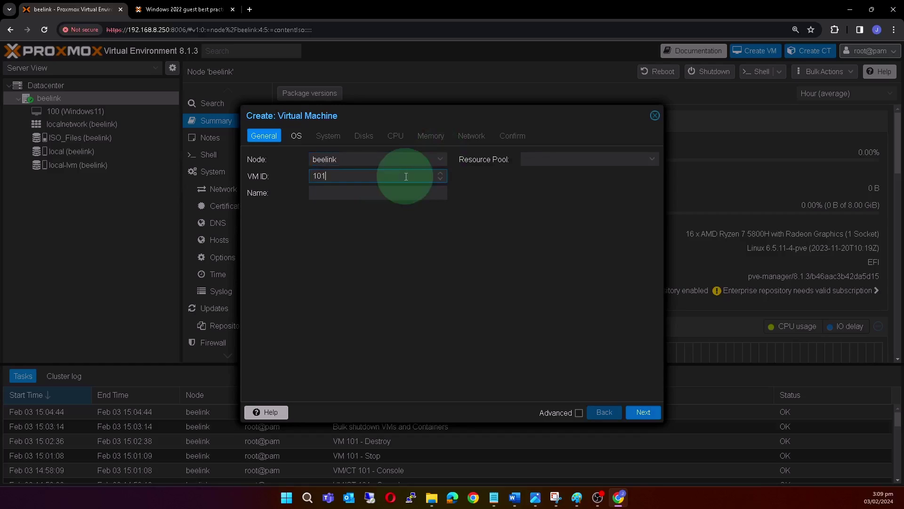
{"action": "left_click", "coordinate": [366, 193]}
{"action": "type", "text": "Ser"}
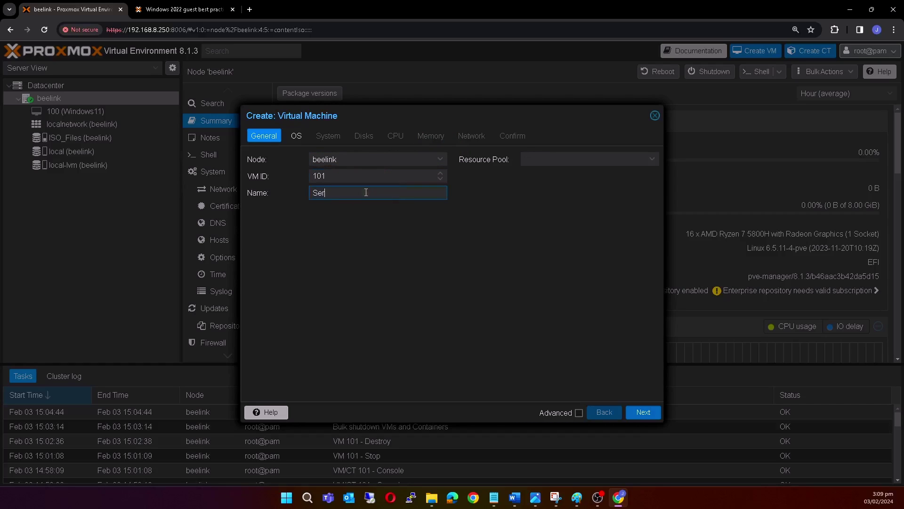
{"action": "type", "text": "ver2022"}
{"action": "left_click", "coordinate": [646, 161]}
{"action": "left_click", "coordinate": [652, 163]}
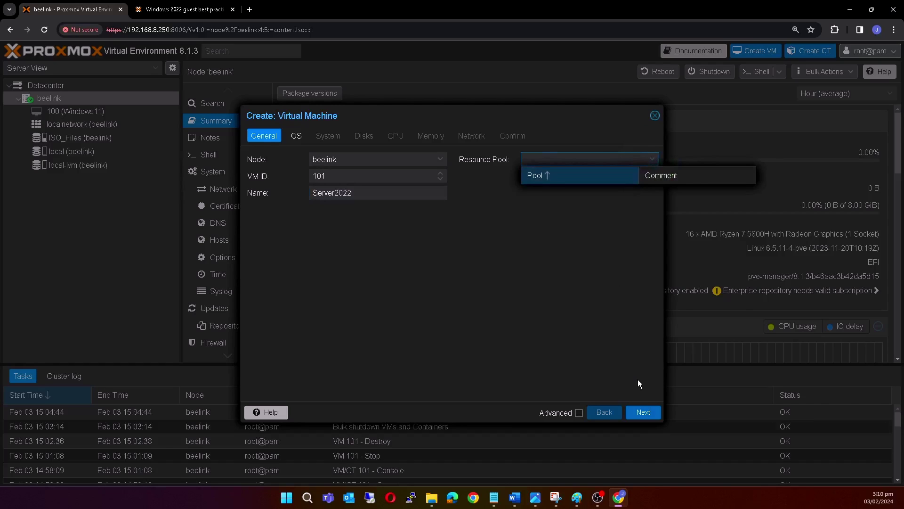
{"action": "left_click", "coordinate": [643, 413]}
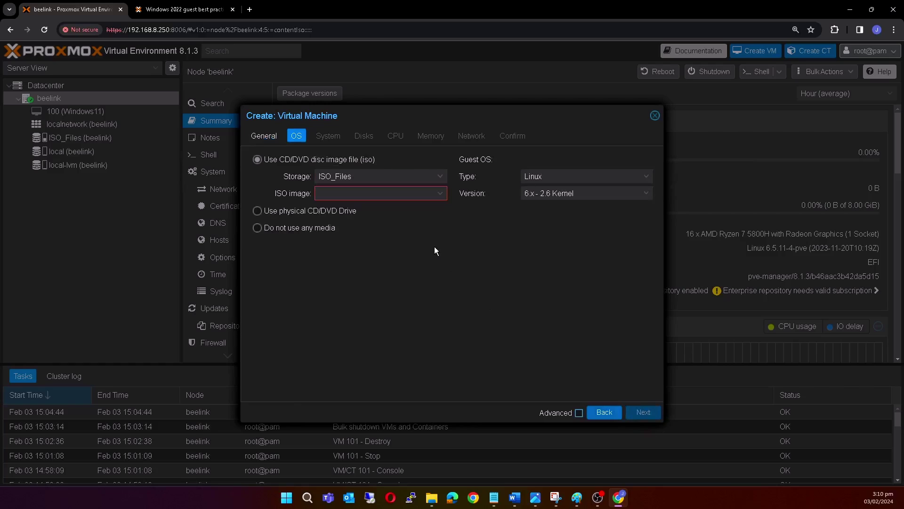
Use the Windows Server 2022 ISO from ISO_Files with guest type Microsoft Windows 11/2022.
{"action": "left_click", "coordinate": [440, 177]}
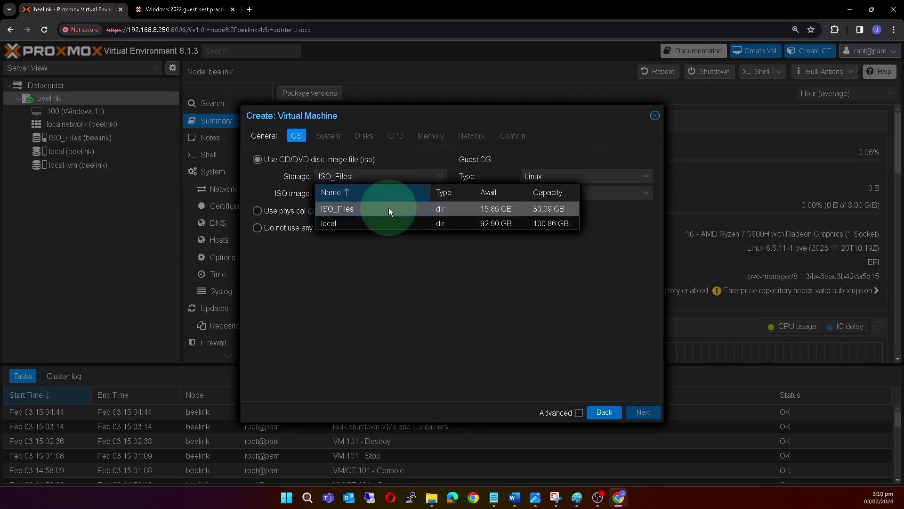
{"action": "left_click", "coordinate": [389, 207]}
{"action": "left_click", "coordinate": [425, 194]}
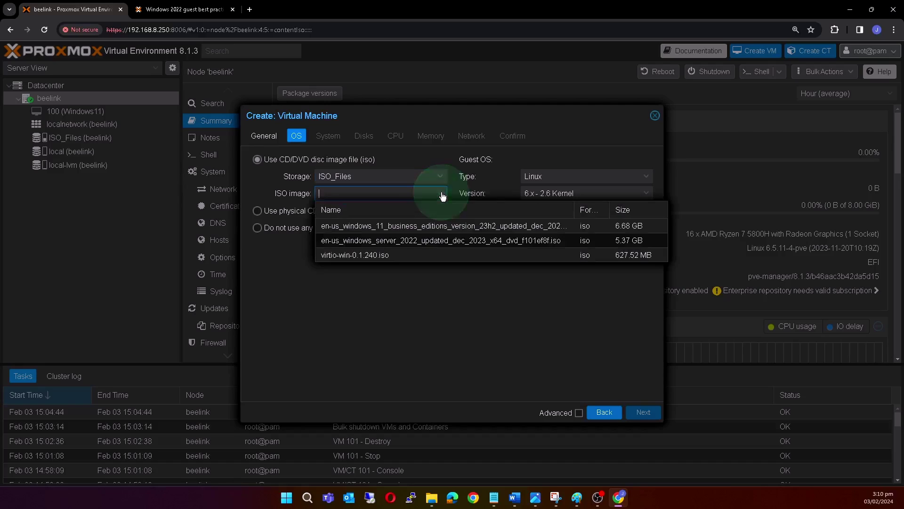
{"action": "left_click", "coordinate": [422, 241]}
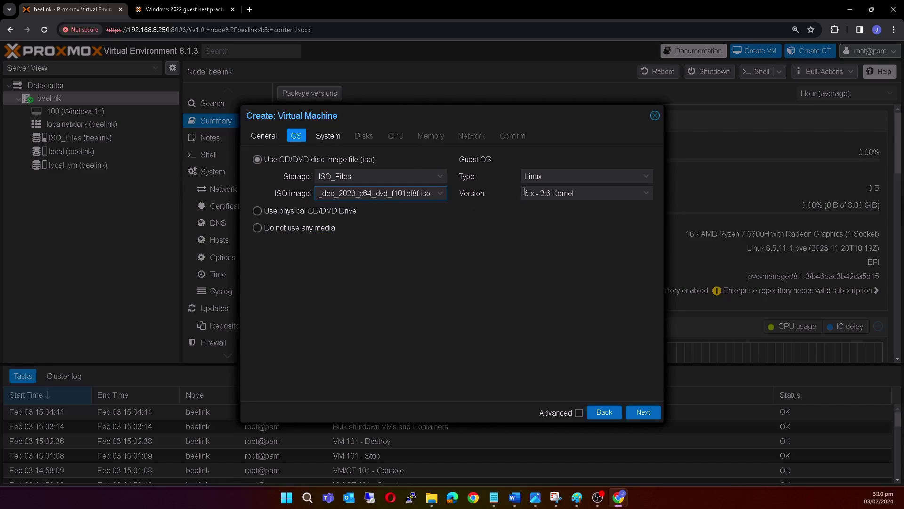
{"action": "left_click", "coordinate": [646, 177]}
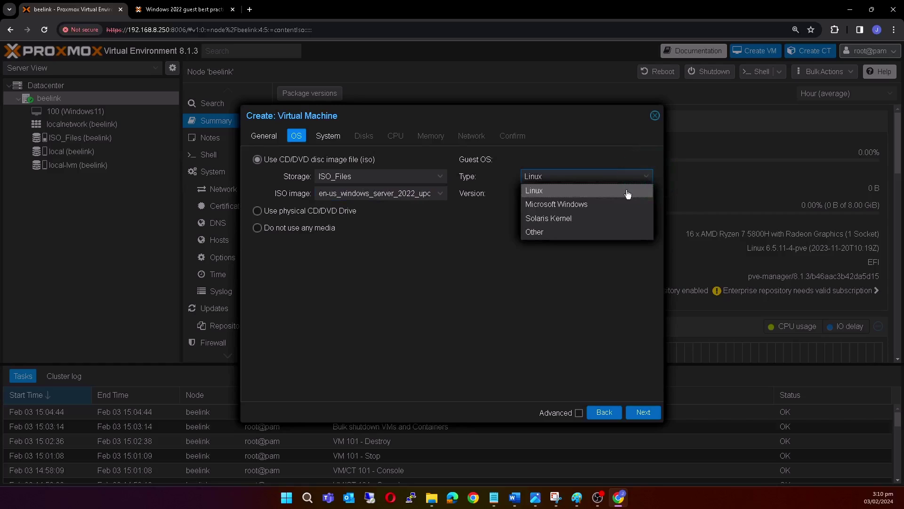
{"action": "left_click", "coordinate": [587, 206]}
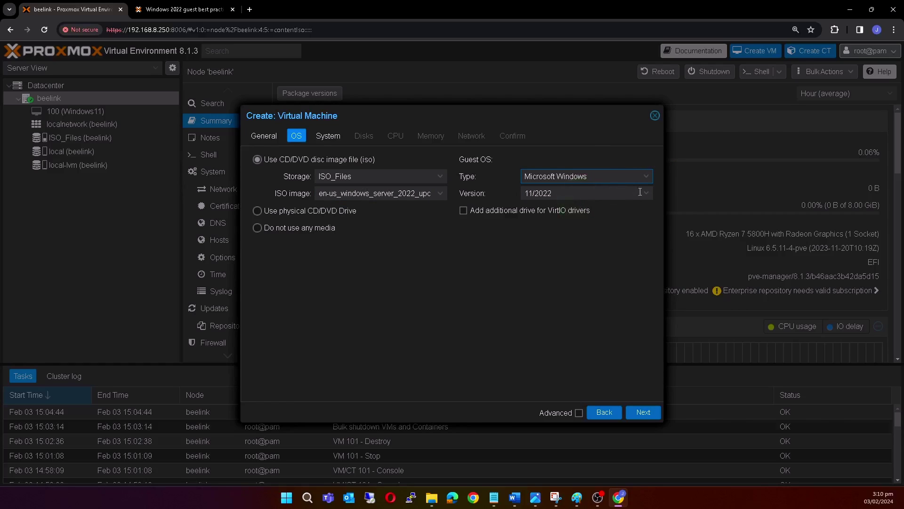
{"action": "left_click", "coordinate": [641, 192]}
{"action": "left_click", "coordinate": [569, 209]}
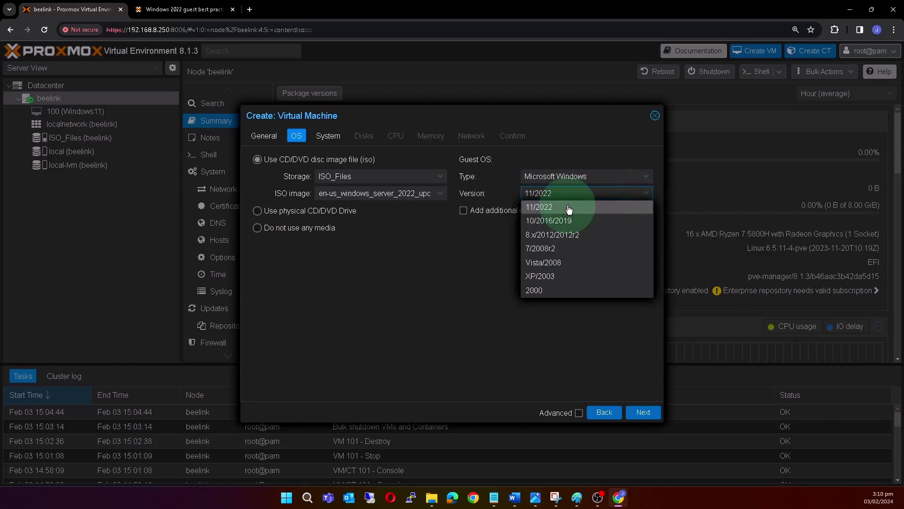
Add a VirtIO driver drive using virtio-win-0.1.240.iso from ISO_Files.
{"action": "left_click", "coordinate": [463, 210]}
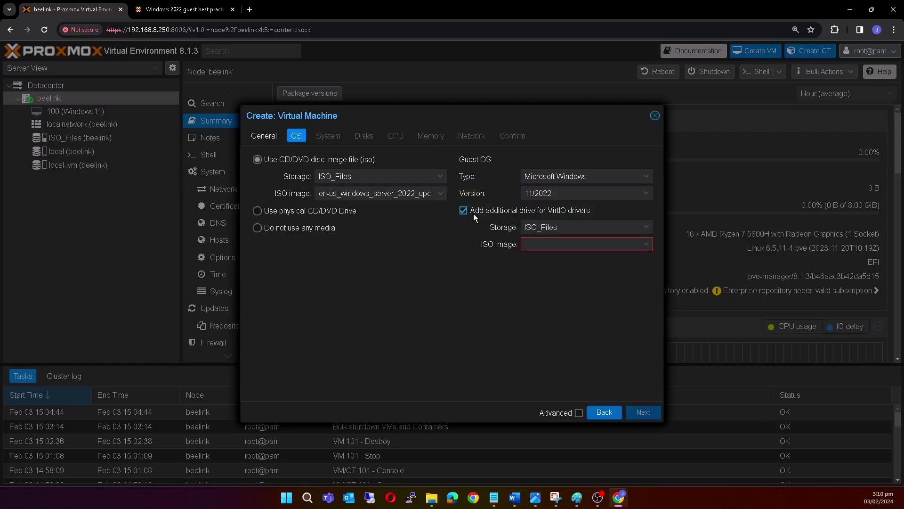
{"action": "left_click", "coordinate": [633, 228]}
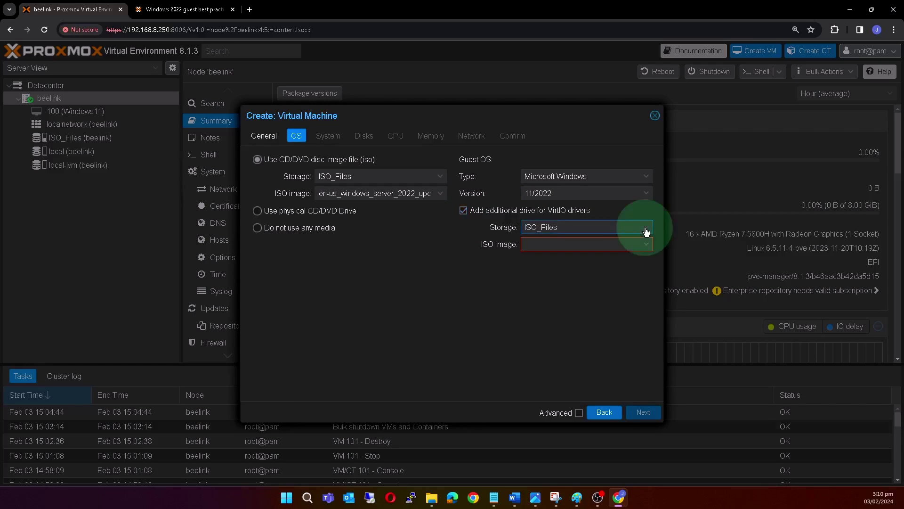
{"action": "left_click", "coordinate": [615, 258]}
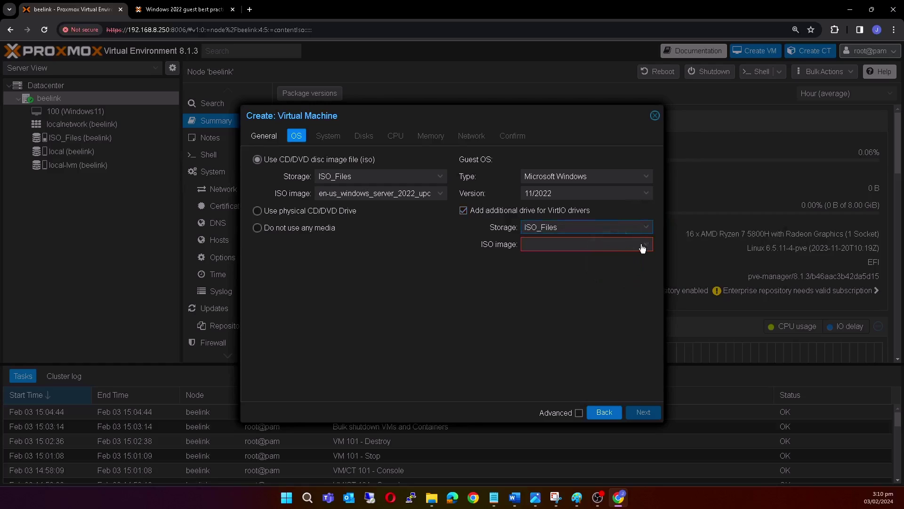
{"action": "left_click", "coordinate": [645, 246]}
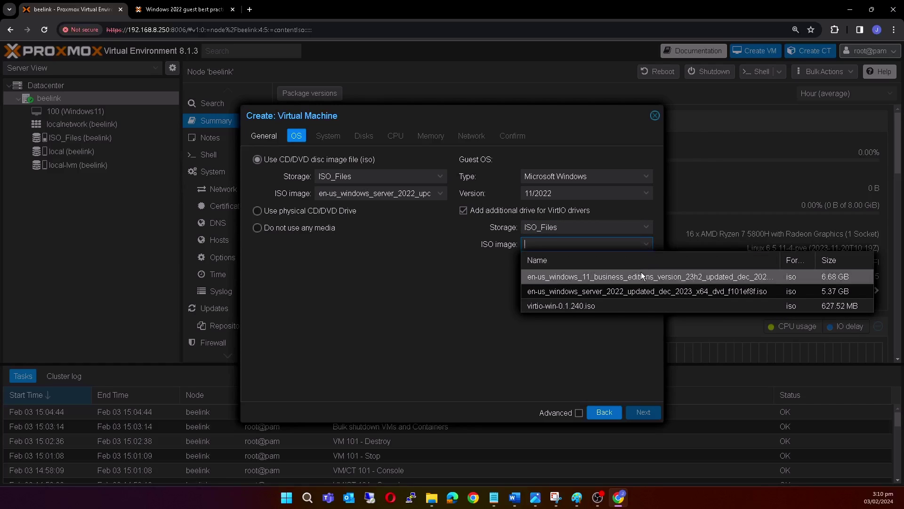
{"action": "left_click", "coordinate": [635, 306]}
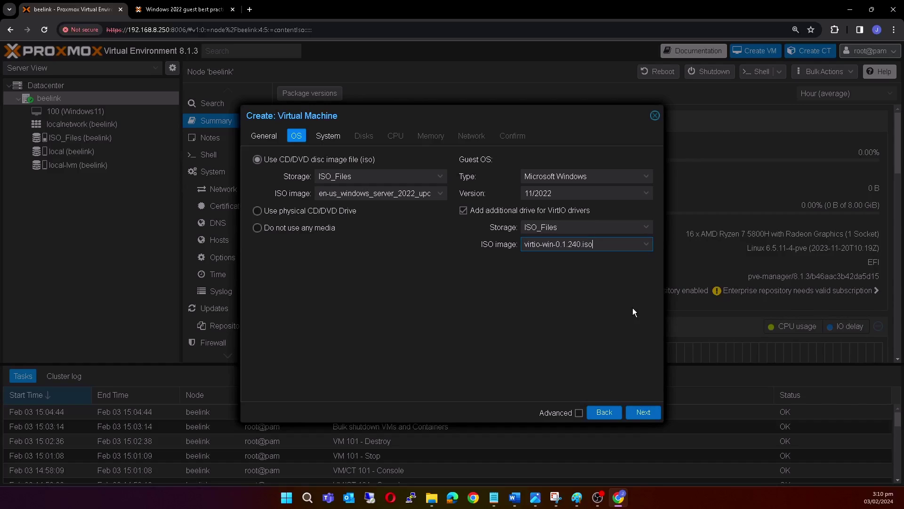
{"action": "left_click", "coordinate": [645, 412]}
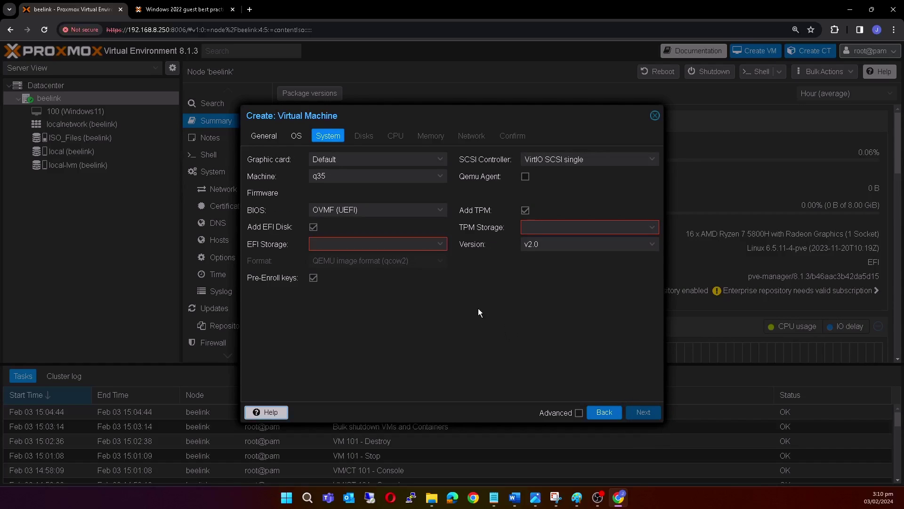
Keep the default graphic card, set machine q35 and OVMF (UEFI) with the EFI disk on local-lvm.
{"action": "left_click", "coordinate": [433, 159]}
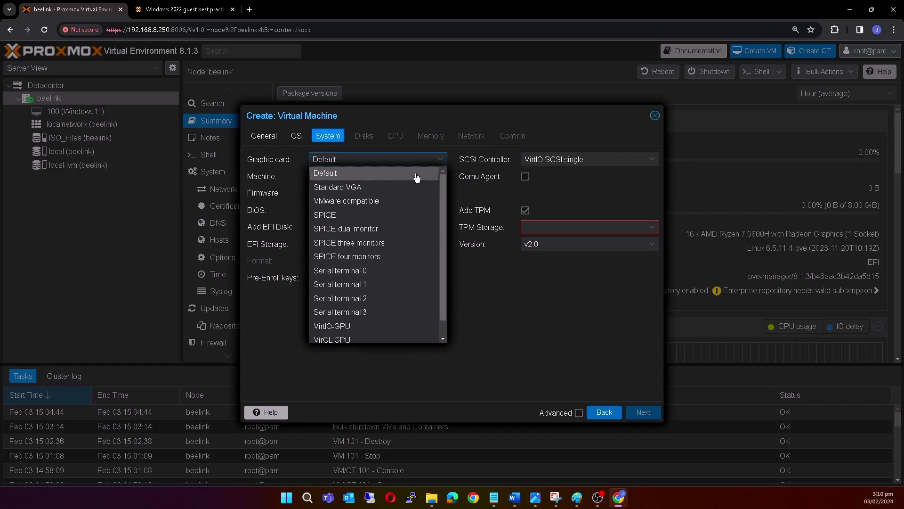
{"action": "left_click", "coordinate": [417, 174]}
{"action": "left_click", "coordinate": [441, 176]}
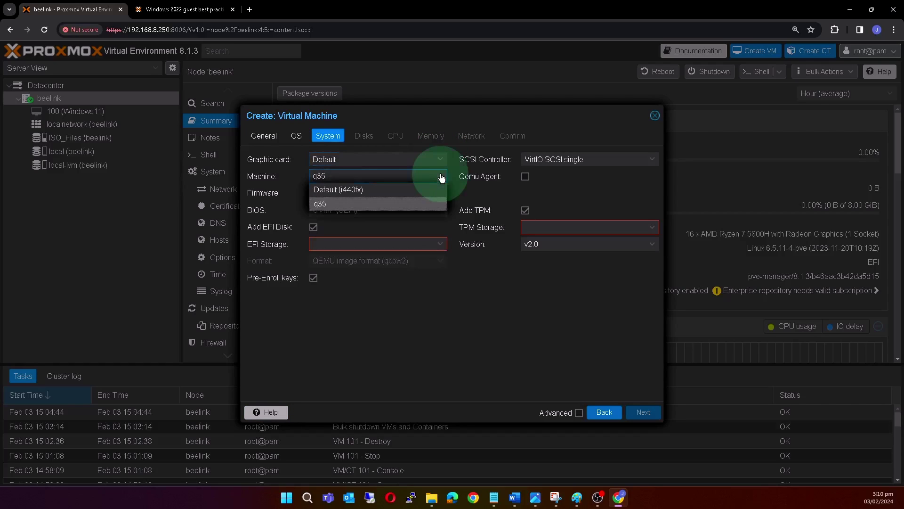
{"action": "left_click", "coordinate": [388, 204]}
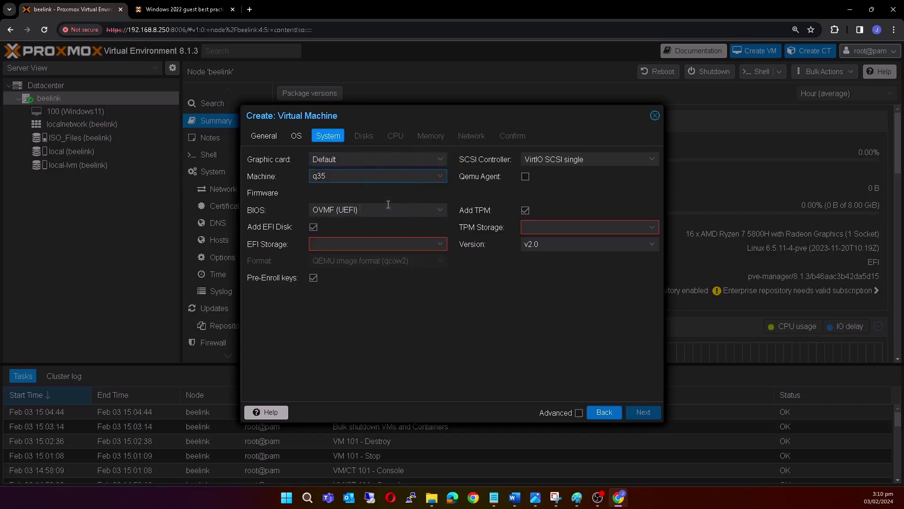
{"action": "left_click", "coordinate": [440, 210]}
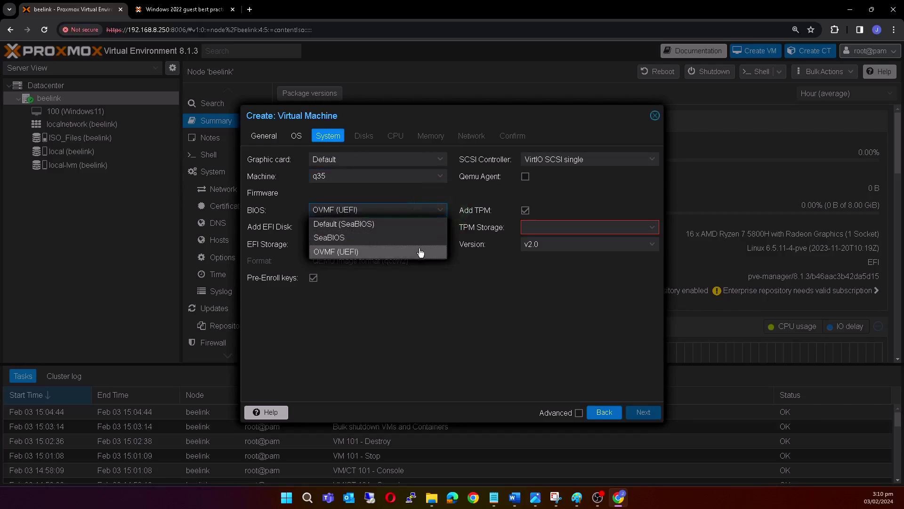
{"action": "left_click", "coordinate": [421, 252]}
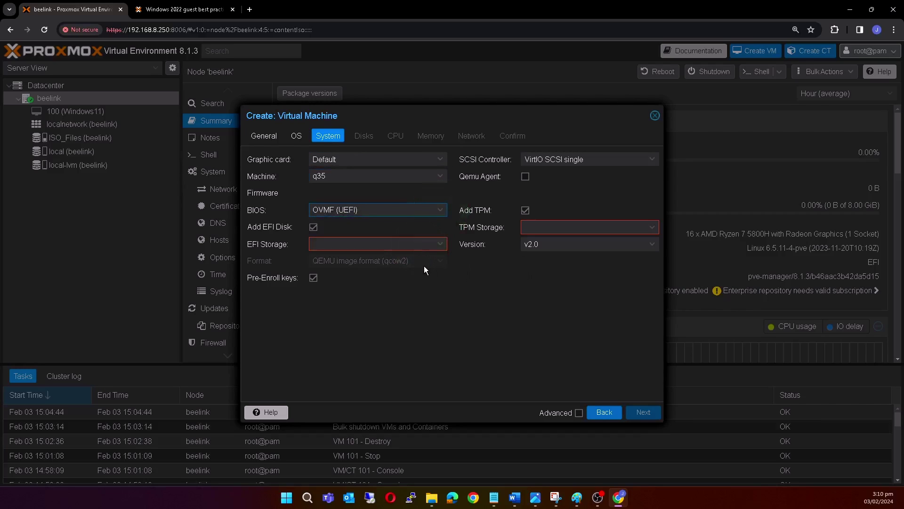
{"action": "left_click", "coordinate": [441, 245]}
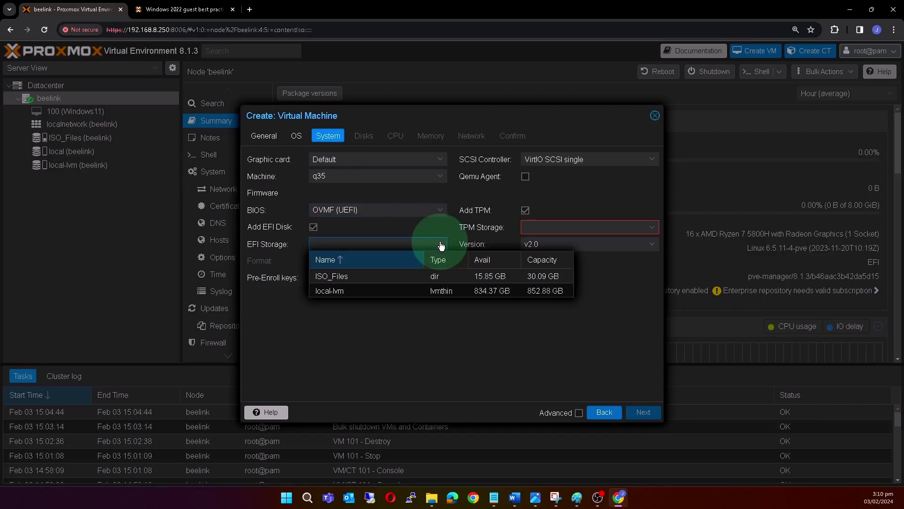
{"action": "left_click", "coordinate": [407, 291]}
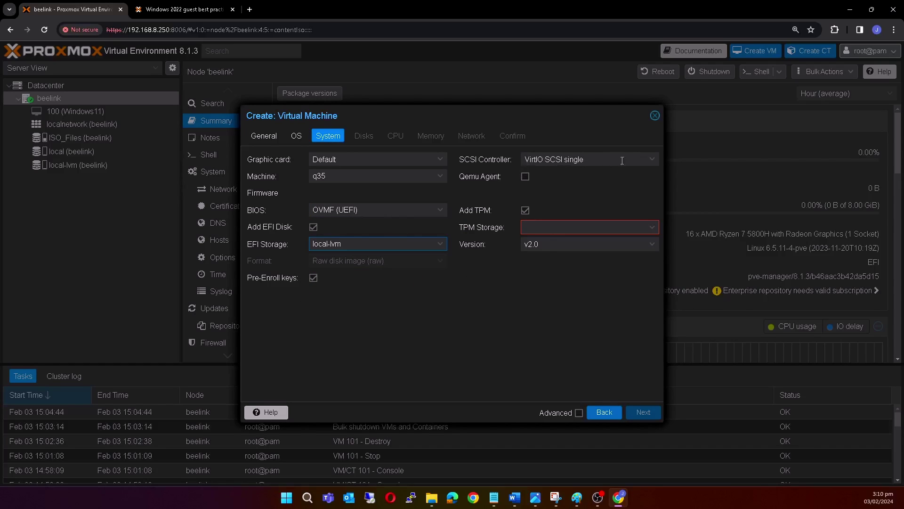
Set the SCSI controller to VirtIO SCSI, enable Qemu Agent, and add a v2.0 TPM on local-lvm.
{"action": "left_click", "coordinate": [653, 162]}
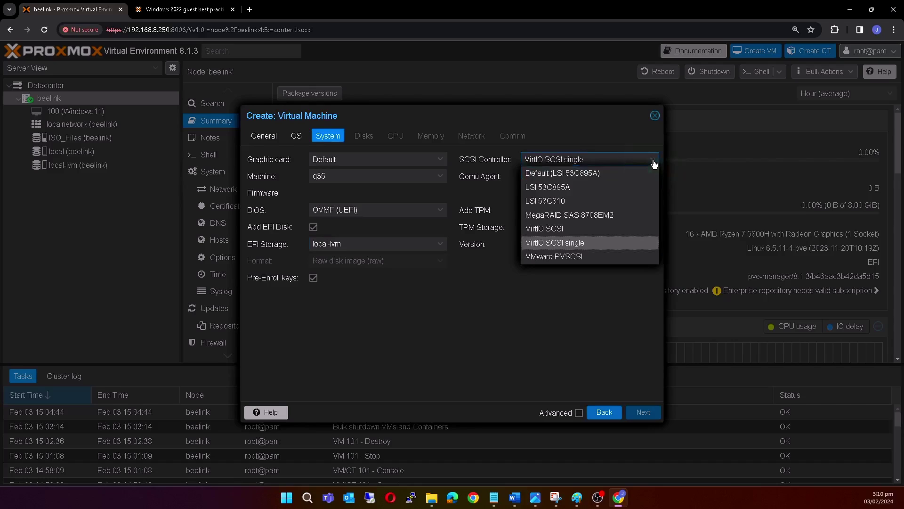
{"action": "left_click", "coordinate": [547, 228]}
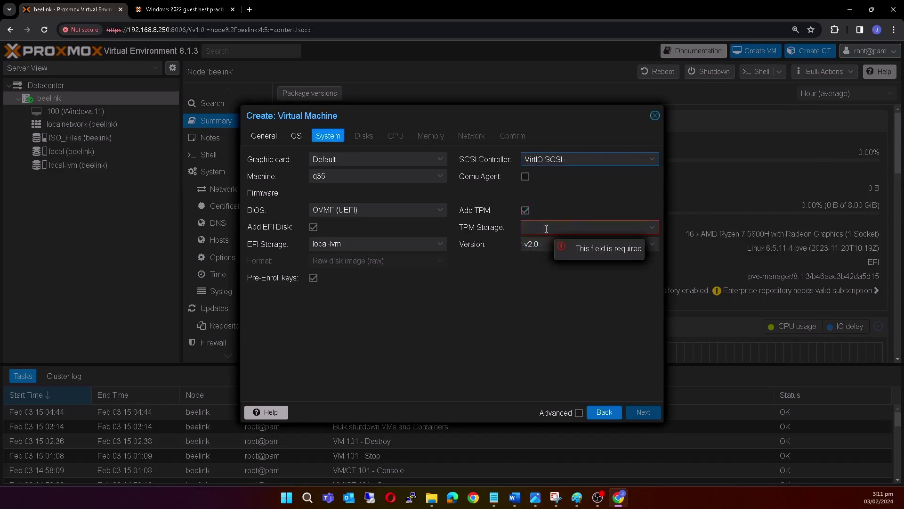
{"action": "left_click", "coordinate": [525, 177]}
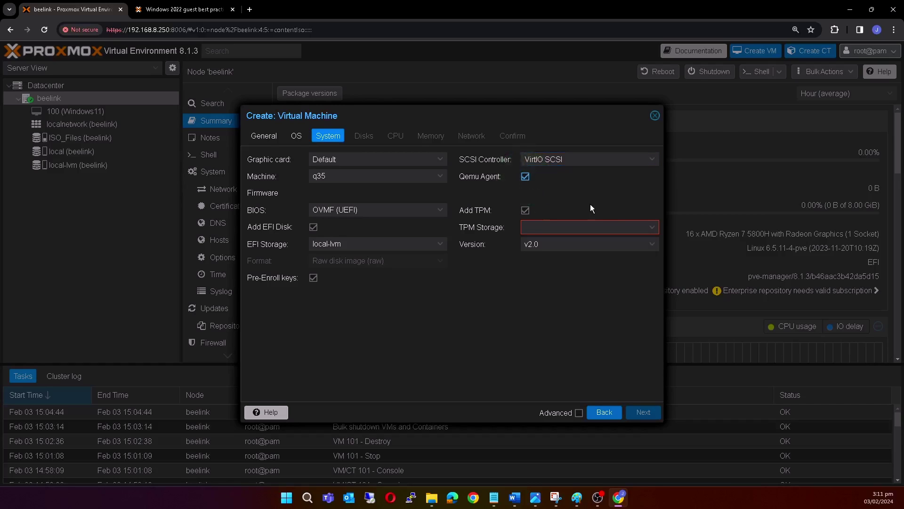
{"action": "left_click", "coordinate": [650, 229]}
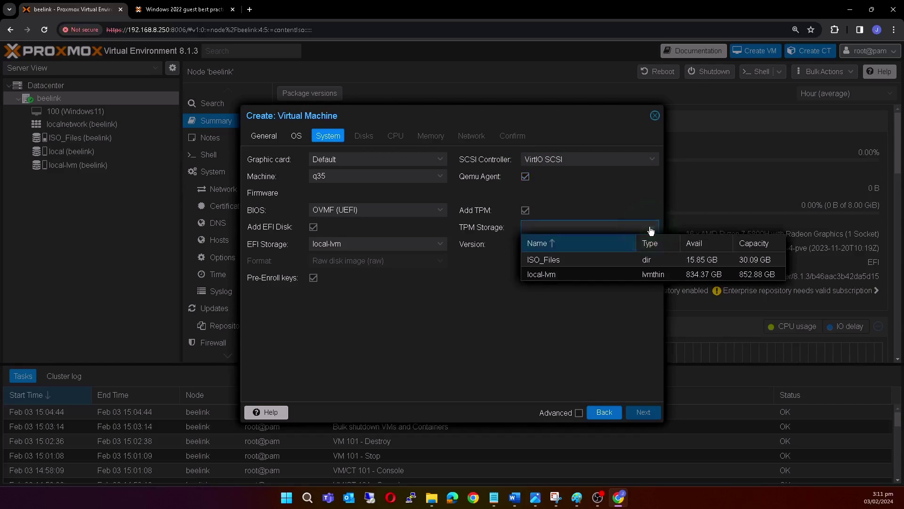
{"action": "left_click", "coordinate": [568, 275]}
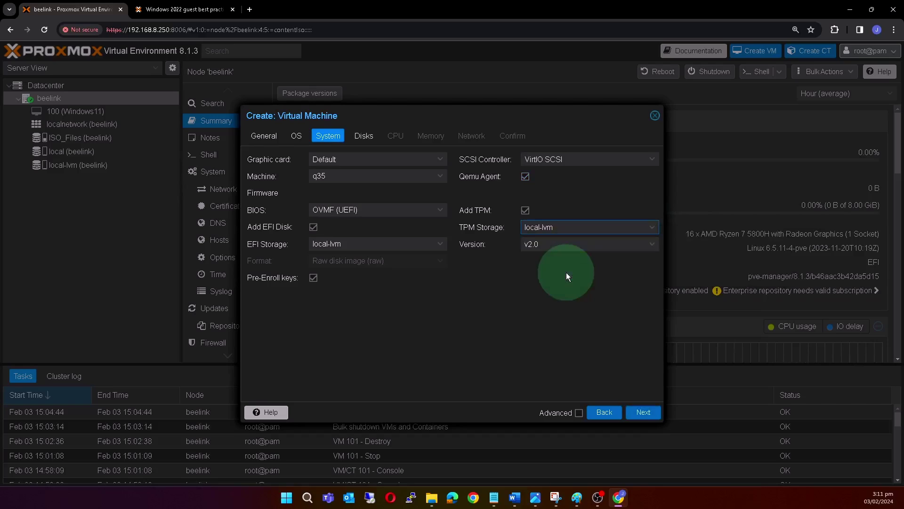
{"action": "left_click", "coordinate": [650, 247]}
{"action": "left_click", "coordinate": [639, 276]}
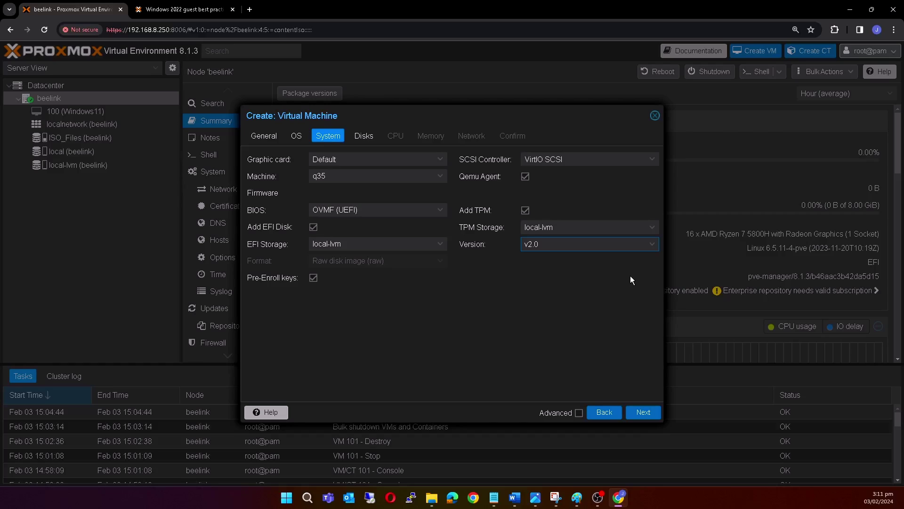
Set the disk bus to VirtIO Block on local-lvm storage.
{"action": "left_click", "coordinate": [640, 413]}
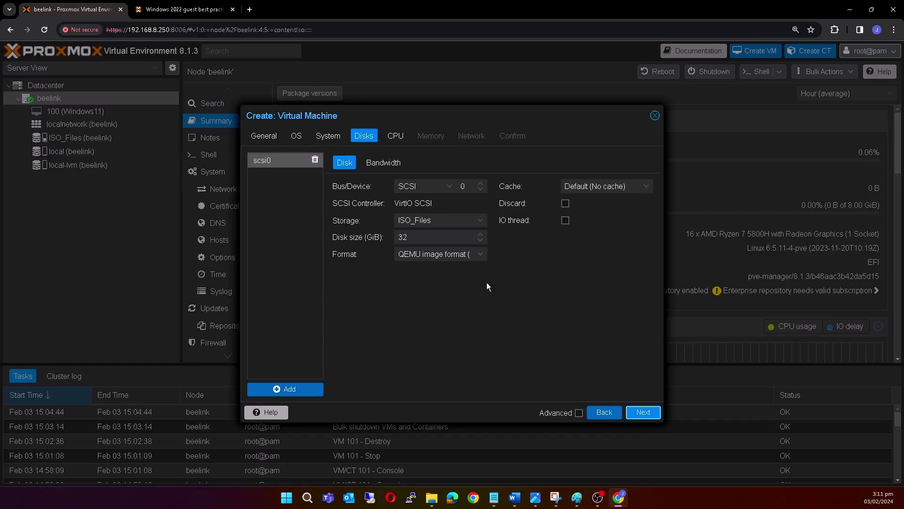
{"action": "left_click", "coordinate": [450, 187]}
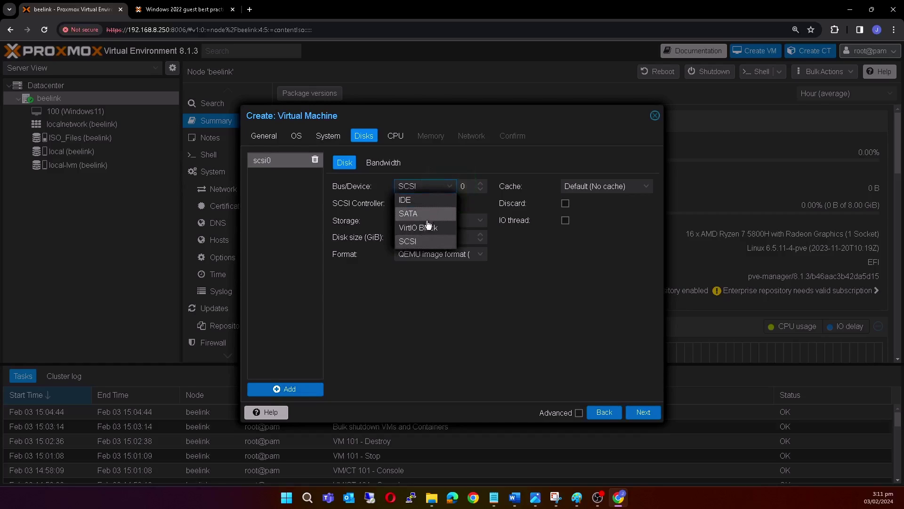
{"action": "left_click", "coordinate": [426, 230]}
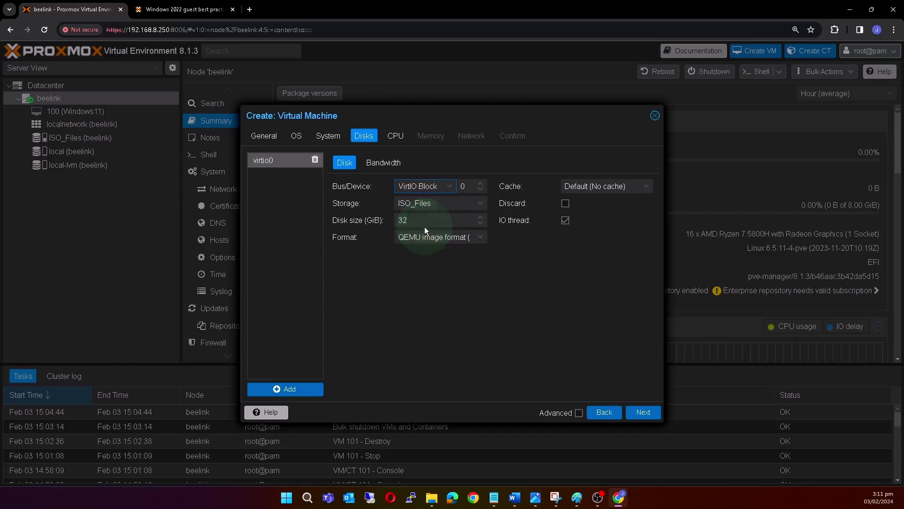
{"action": "left_click", "coordinate": [480, 203]}
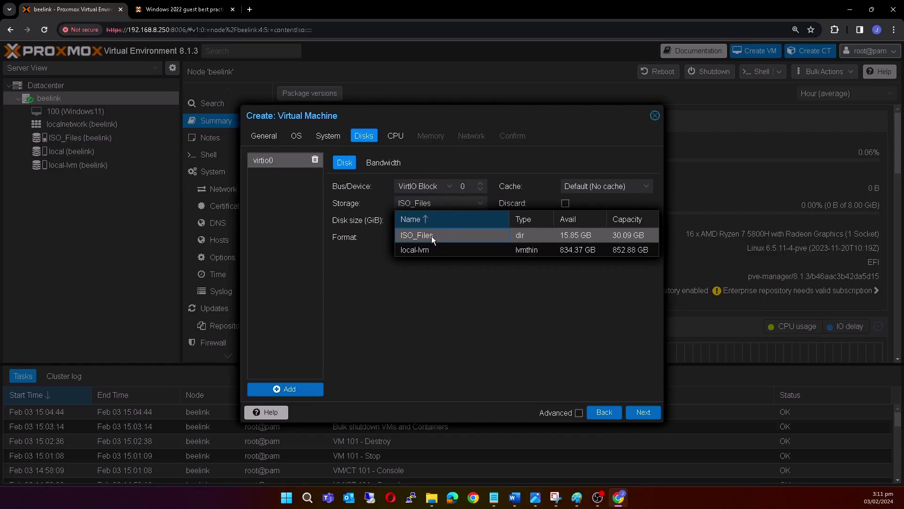
{"action": "left_click", "coordinate": [417, 250]}
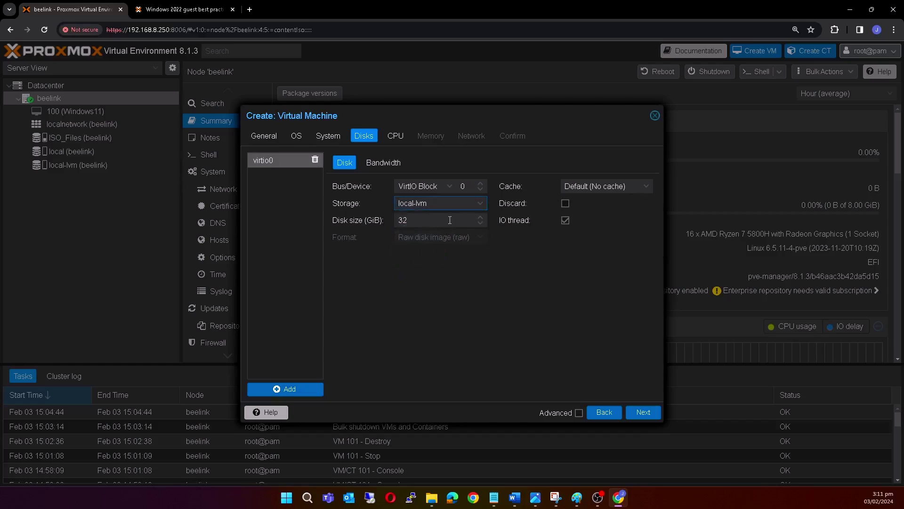
Make the disk 64 GiB with Write back cache and Discard enabled.
{"action": "left_click", "coordinate": [429, 218]}
{"action": "key", "text": "BackSpace"}
{"action": "key", "text": "BackSpace"}
{"action": "type", "text": "64"}
{"action": "left_click", "coordinate": [644, 187]}
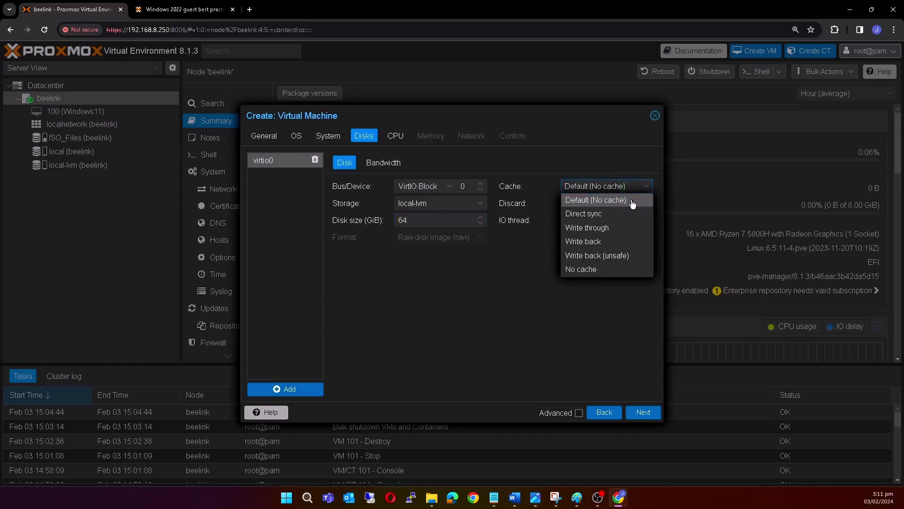
{"action": "left_click", "coordinate": [589, 243]}
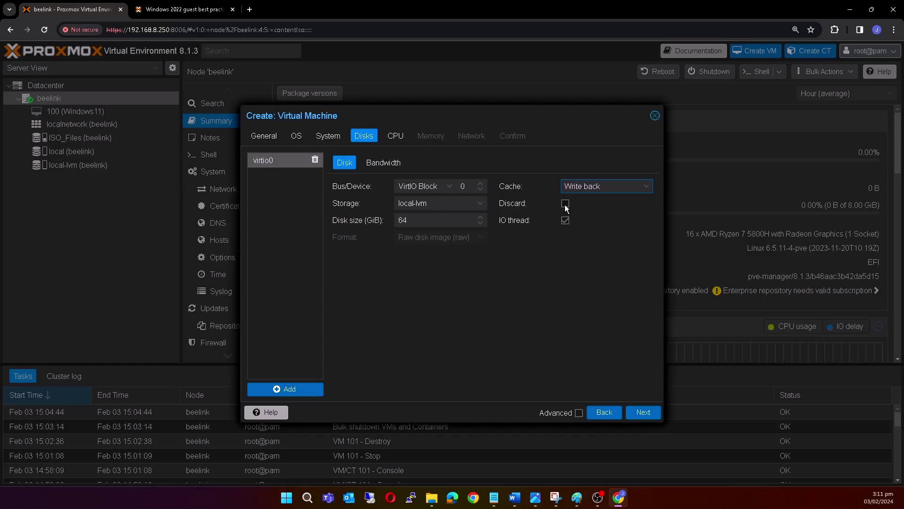
{"action": "left_click", "coordinate": [565, 204]}
Give the VM 4 cores on 1 socket, keeping CPU type x86-64-v2-AES.
{"action": "left_click", "coordinate": [645, 412]}
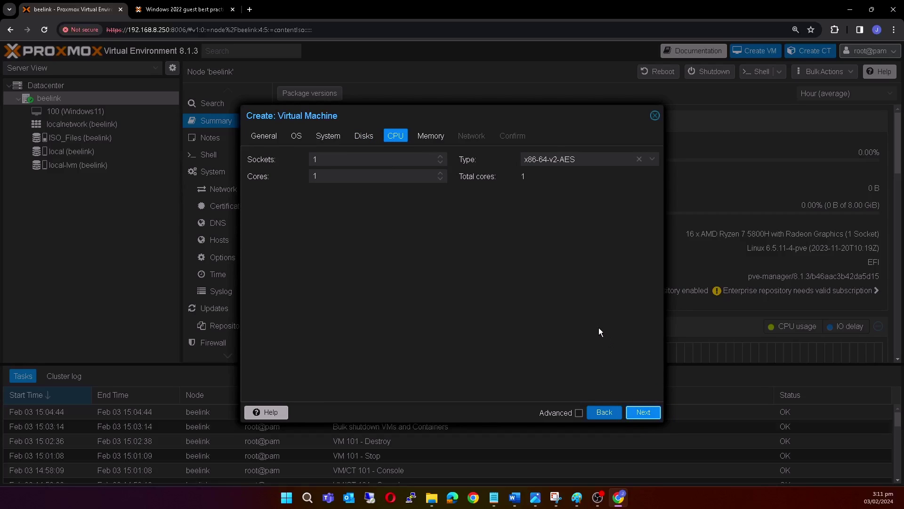
{"action": "left_click", "coordinate": [352, 178]}
{"action": "key", "text": "BackSpace"}
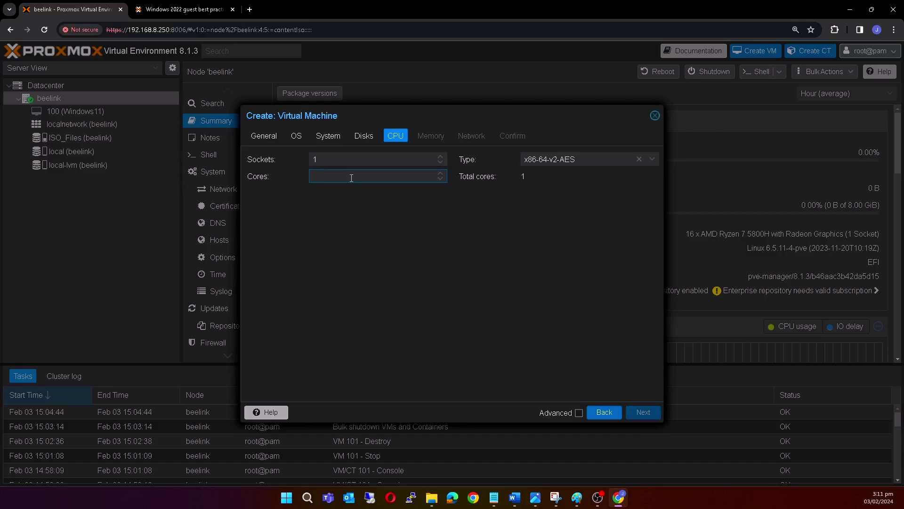
{"action": "type", "text": "4"}
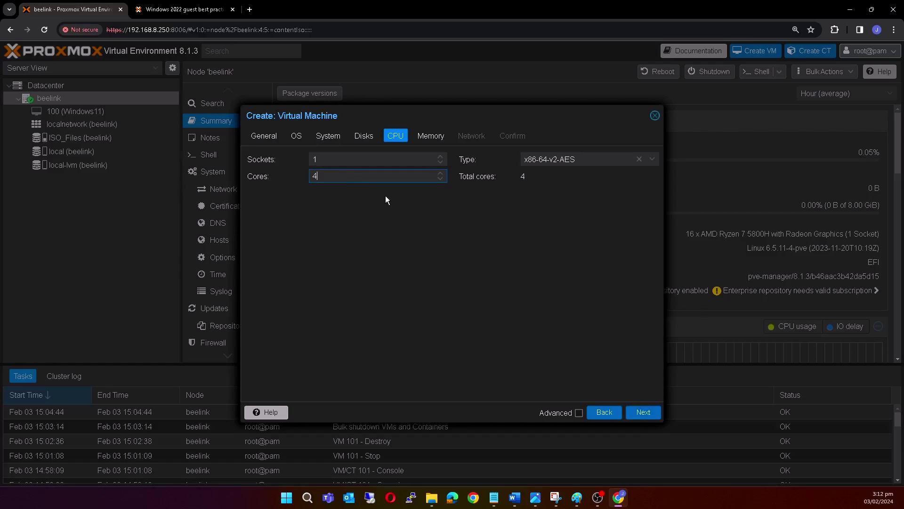
{"action": "left_click", "coordinate": [389, 202]}
{"action": "left_click", "coordinate": [581, 158]}
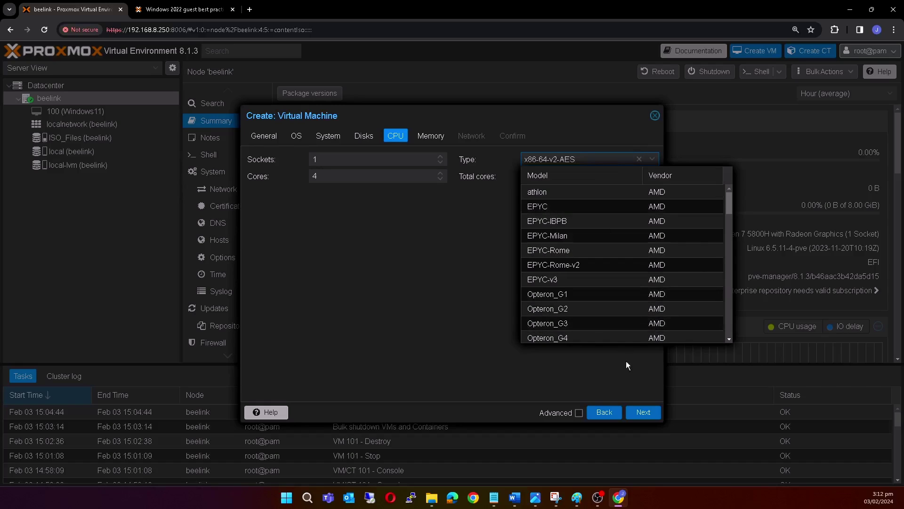
{"action": "left_click", "coordinate": [640, 381]}
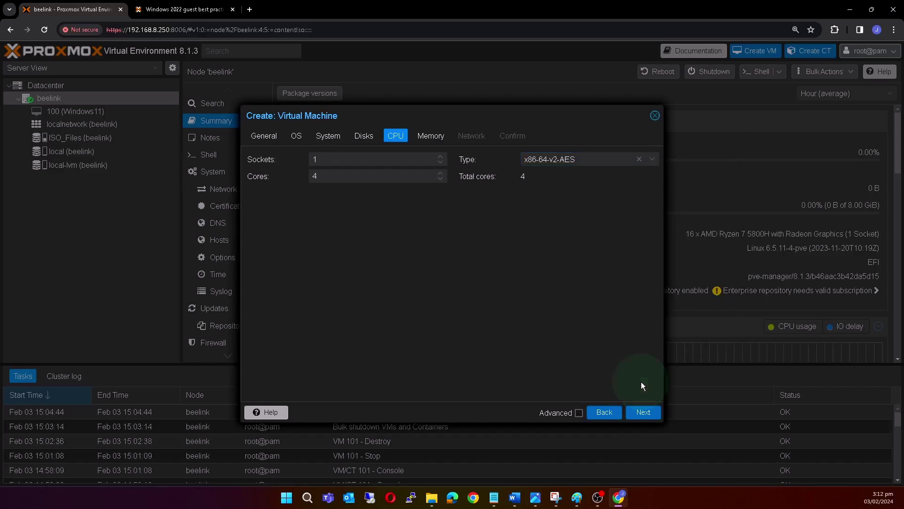
{"action": "left_click", "coordinate": [647, 413]}
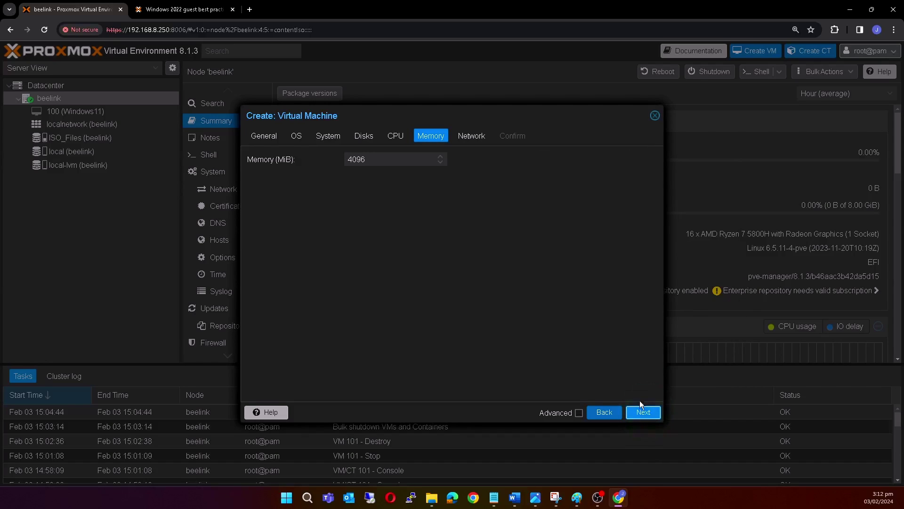
Keep 4096 MiB memory and use a VirtIO (paravirtualized) network card on bridge vmbr0.
{"action": "double_click", "coordinate": [356, 159]}
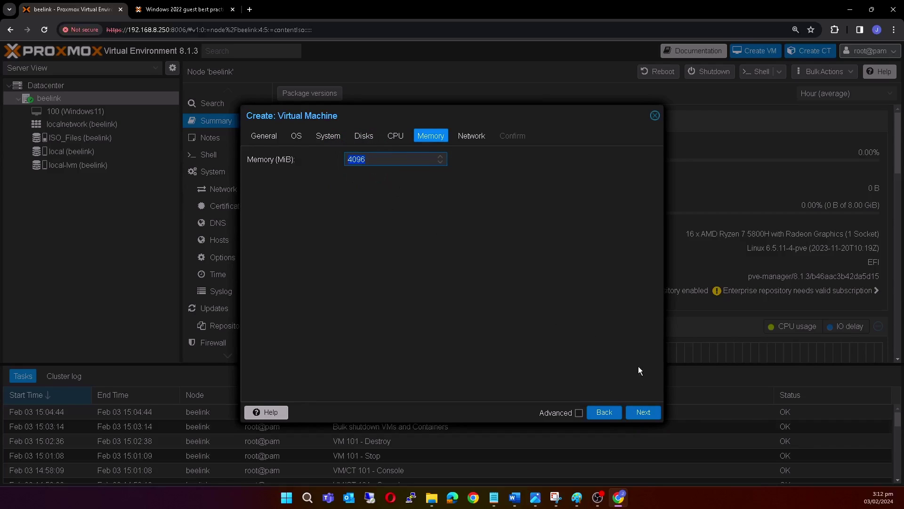
{"action": "left_click", "coordinate": [651, 415]}
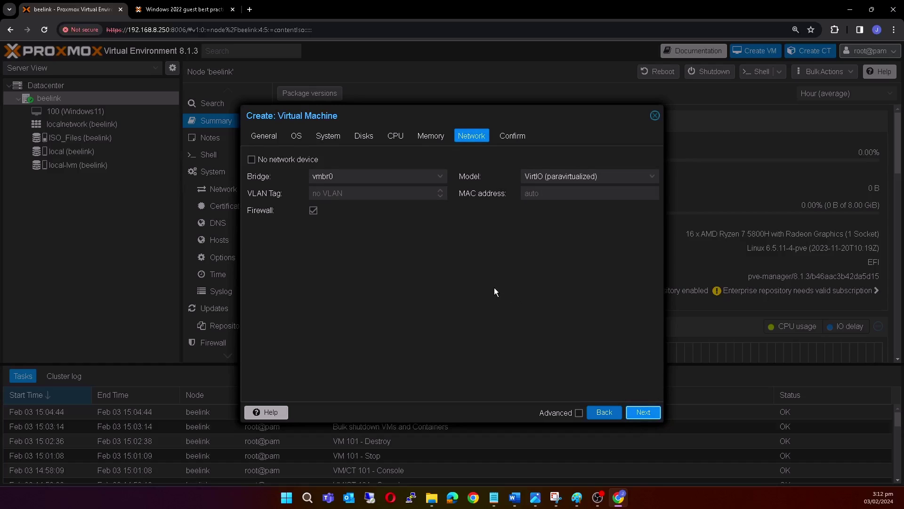
{"action": "left_click", "coordinate": [442, 176]}
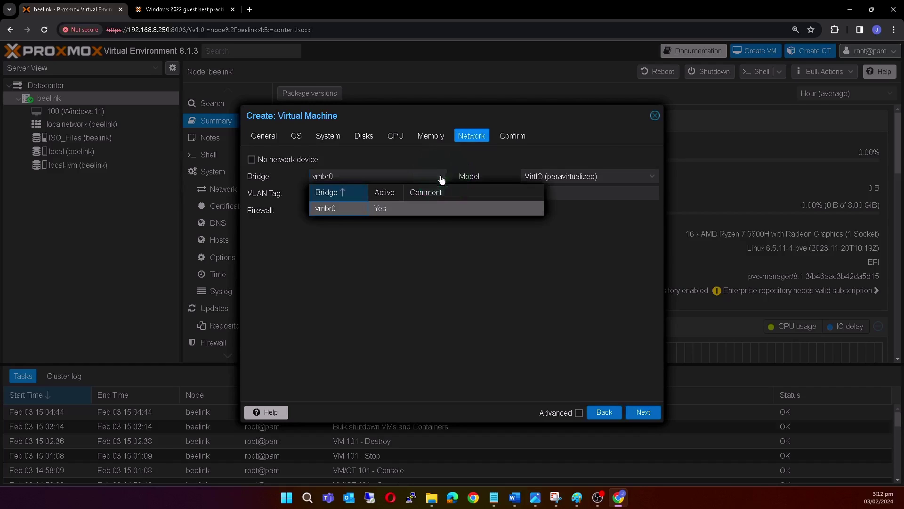
{"action": "left_click", "coordinate": [405, 208]}
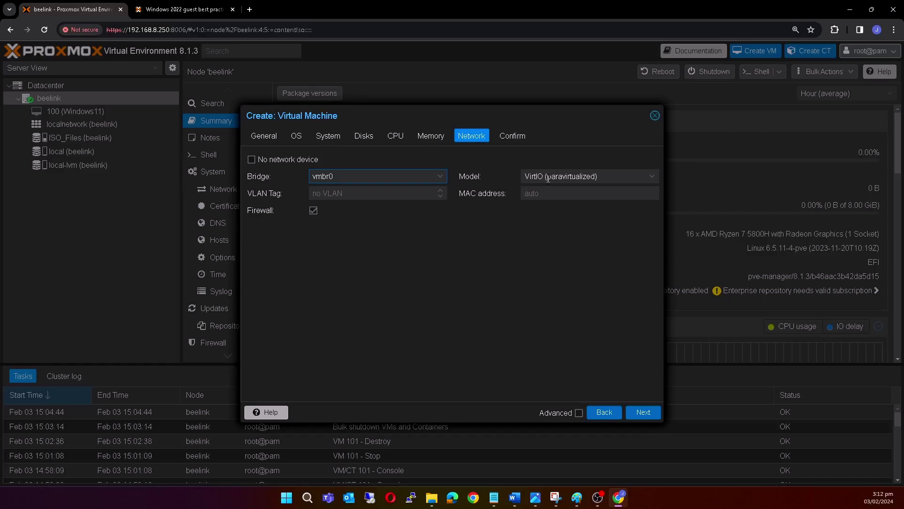
{"action": "left_click", "coordinate": [653, 177]}
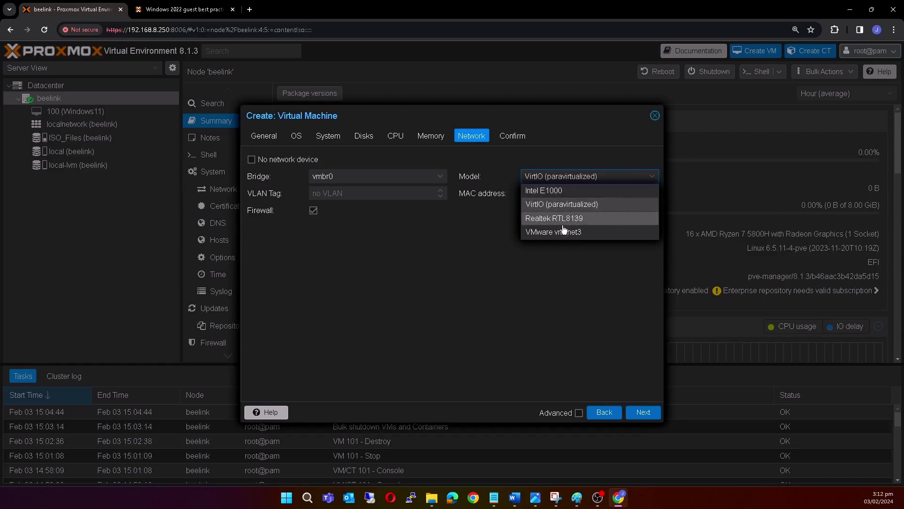
{"action": "left_click", "coordinate": [558, 208]}
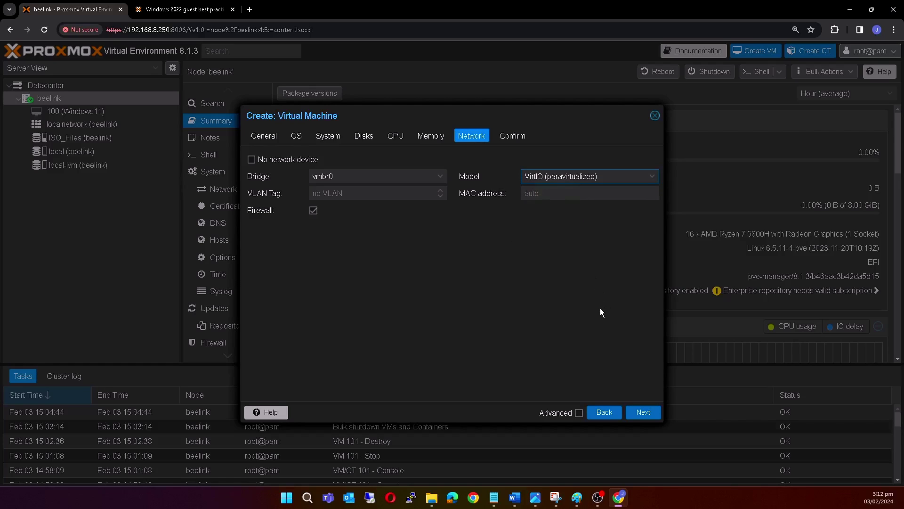
{"action": "left_click", "coordinate": [652, 416]}
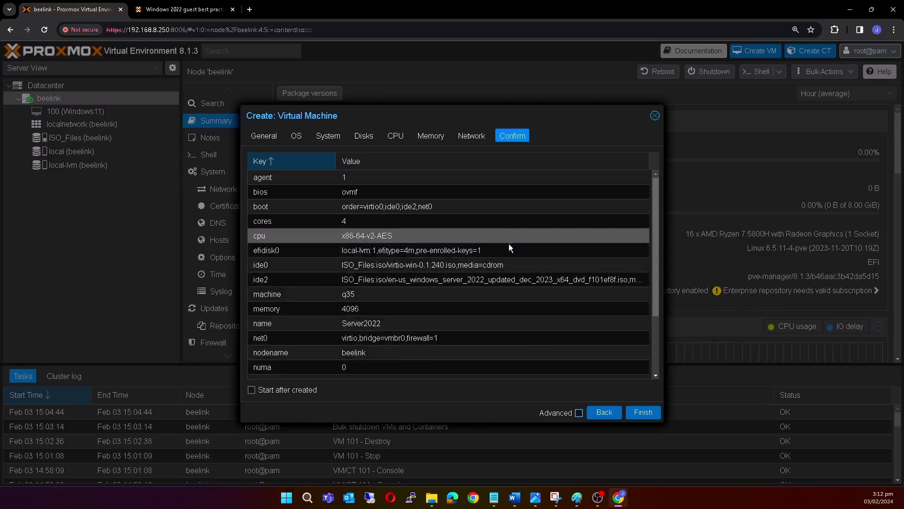
Review the Confirm summary and finish creating VM 101 Server2022.
{"action": "scroll", "coordinate": [431, 255], "scroll_direction": "down", "scroll_amount": 2}
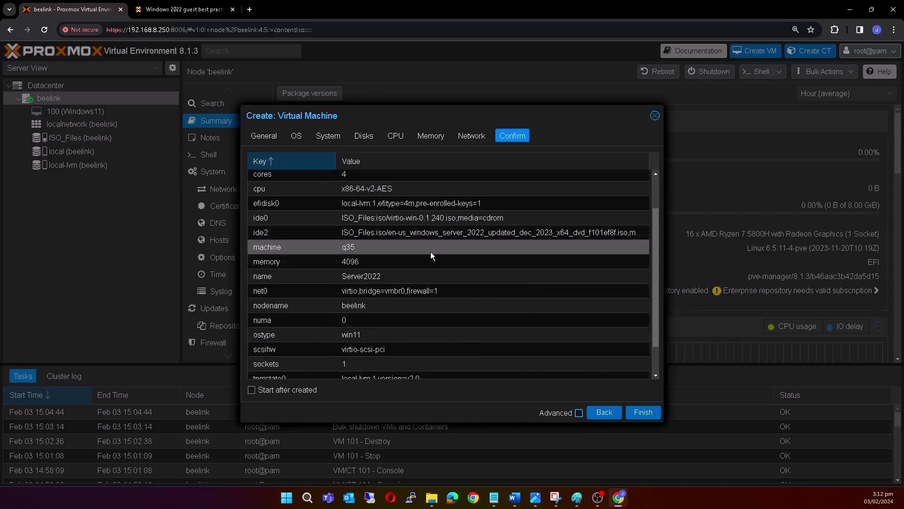
{"action": "scroll", "coordinate": [430, 255], "scroll_direction": "down", "scroll_amount": 2}
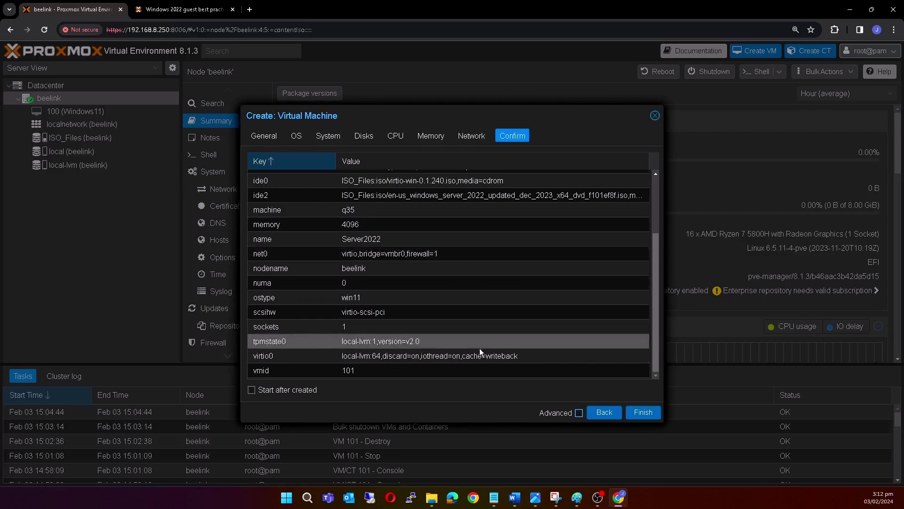
{"action": "left_click", "coordinate": [643, 414]}
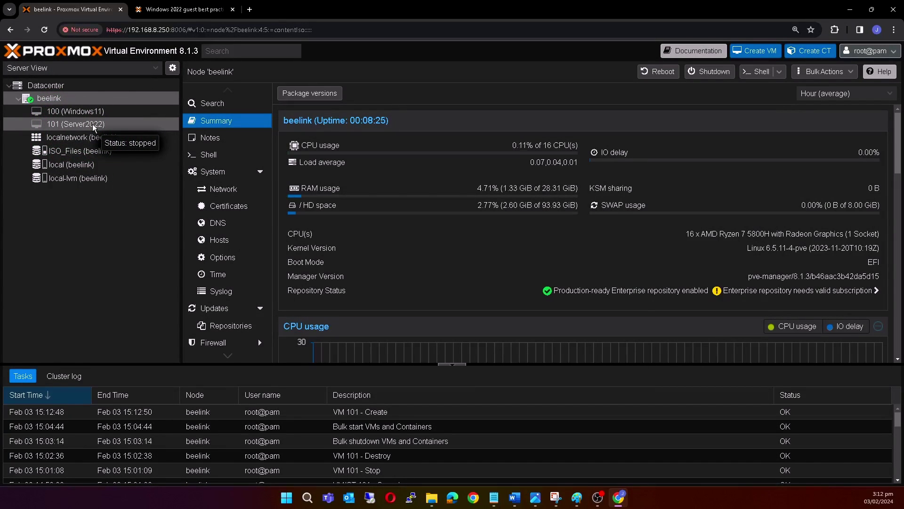
Collapse the Tasks panel and show VM 101 Server2022's hardware list.
{"action": "left_click", "coordinate": [94, 124]}
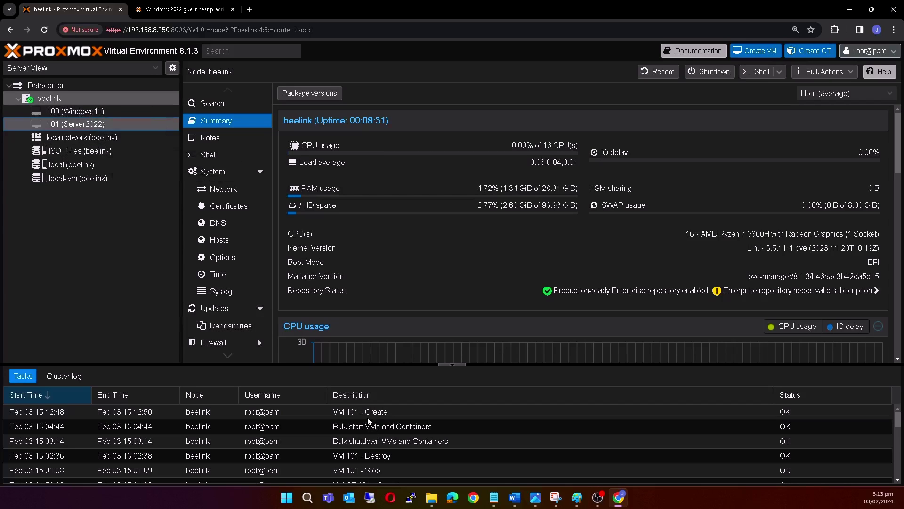
{"action": "left_click_drag", "start_coordinate": [356, 419], "coordinate": [378, 414]}
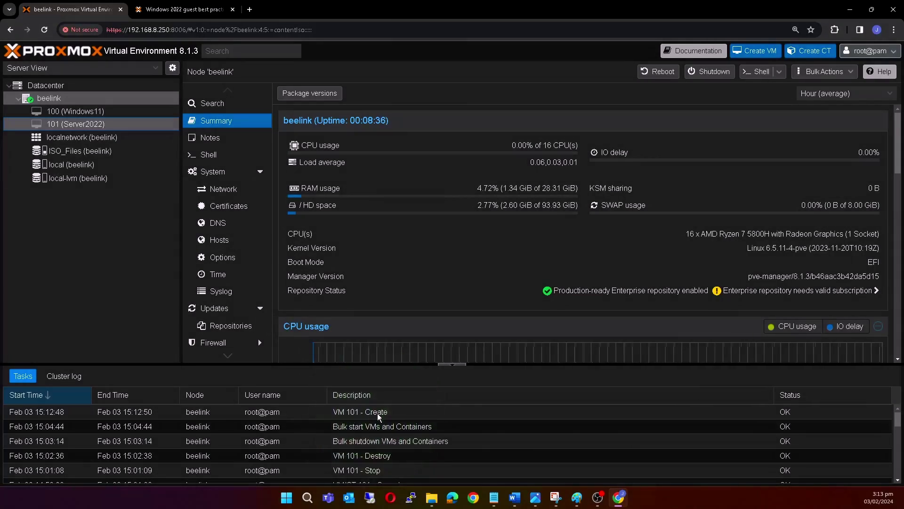
{"action": "left_click", "coordinate": [455, 368]}
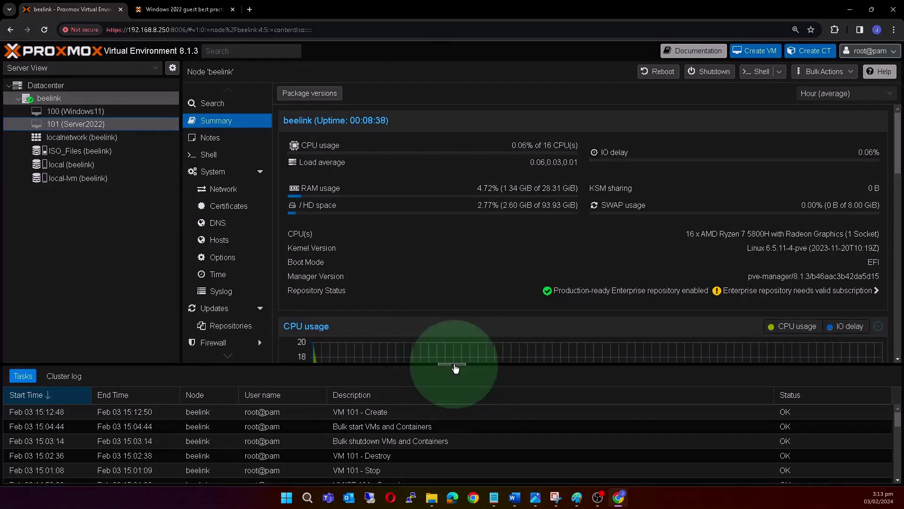
{"action": "left_click", "coordinate": [455, 369]}
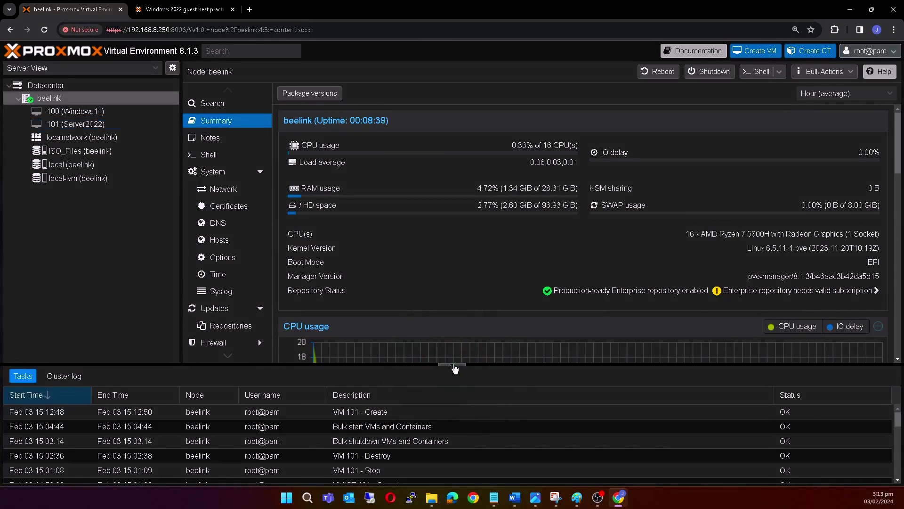
{"action": "left_click", "coordinate": [455, 368]}
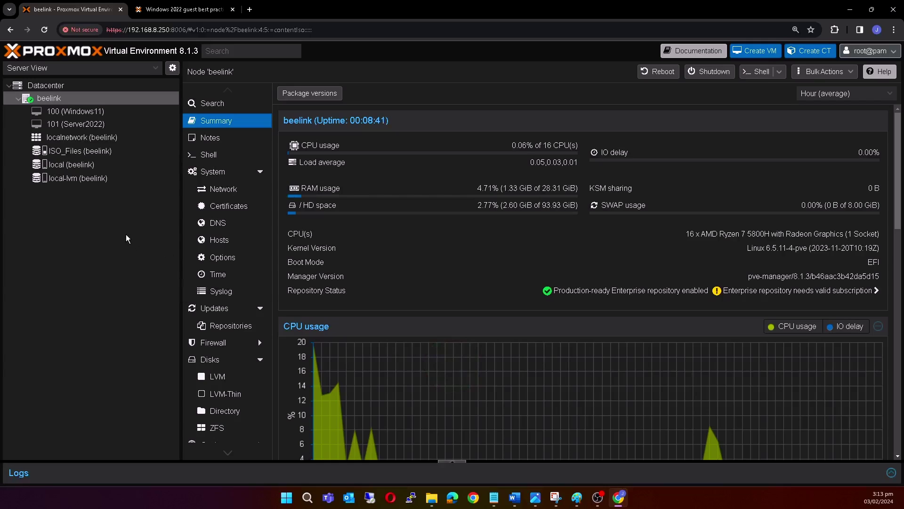
{"action": "left_click", "coordinate": [104, 129]}
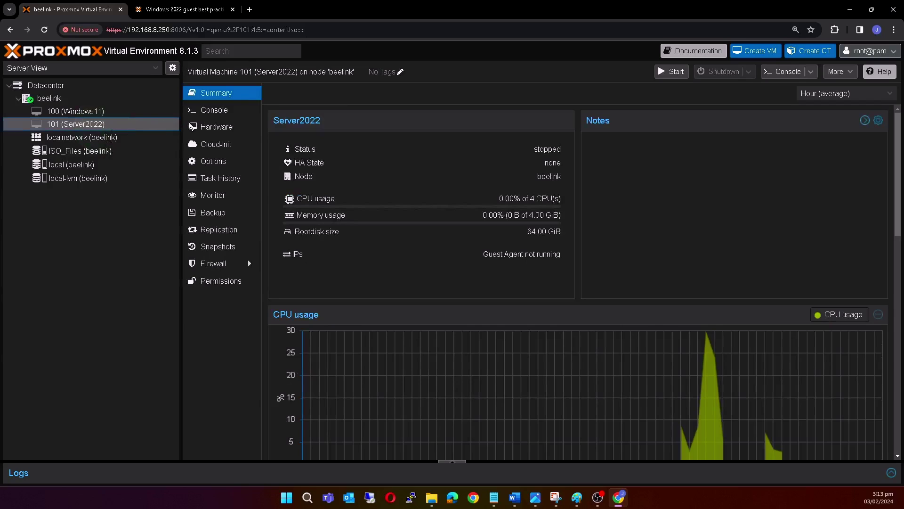
{"action": "left_click", "coordinate": [214, 127]}
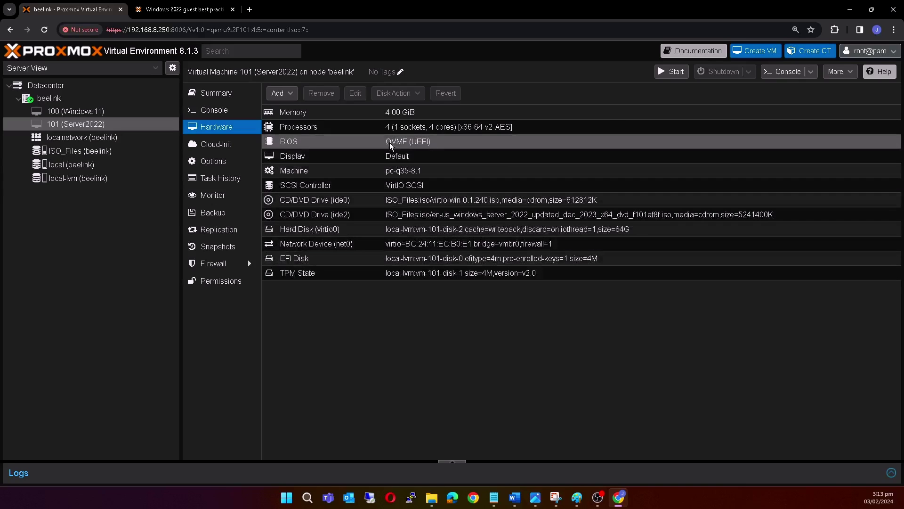
Open and cancel VM 101's Memory editor twice, leaving memory at 4.00 GiB.
{"action": "double_click", "coordinate": [405, 113]}
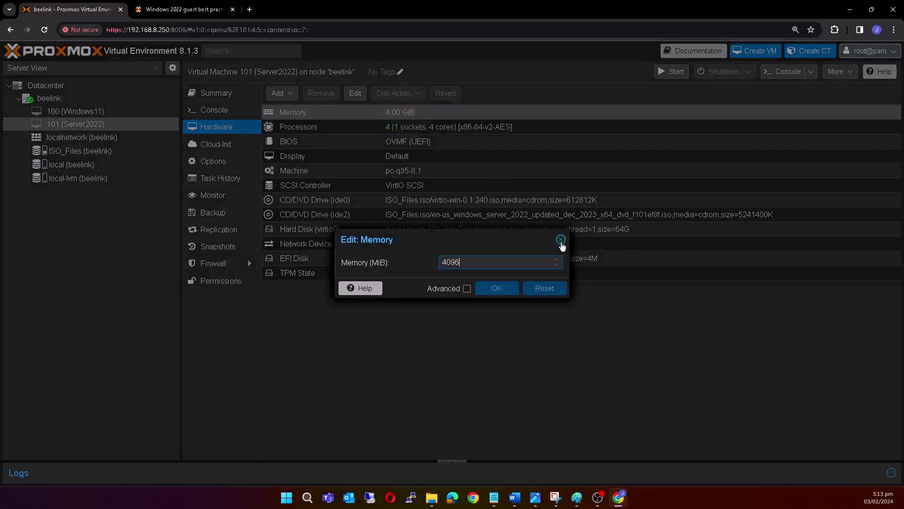
{"action": "left_click", "coordinate": [561, 240]}
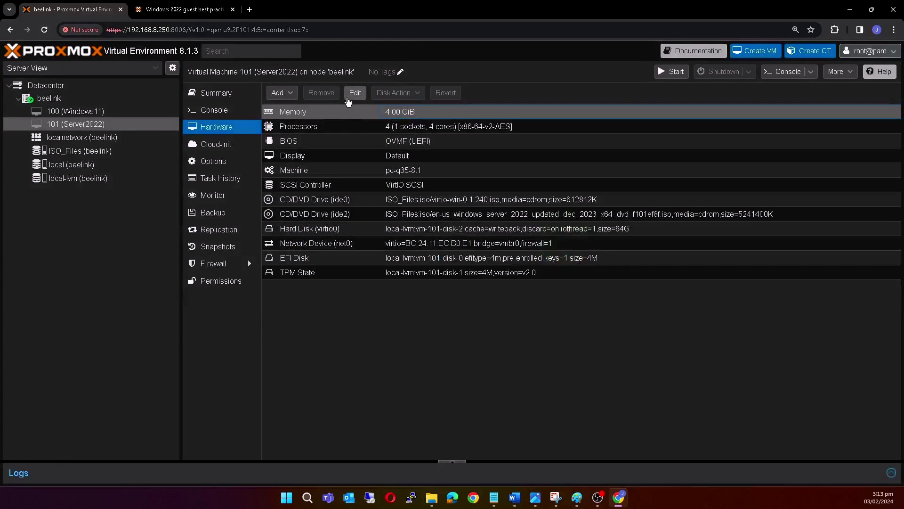
{"action": "left_click", "coordinate": [355, 93]}
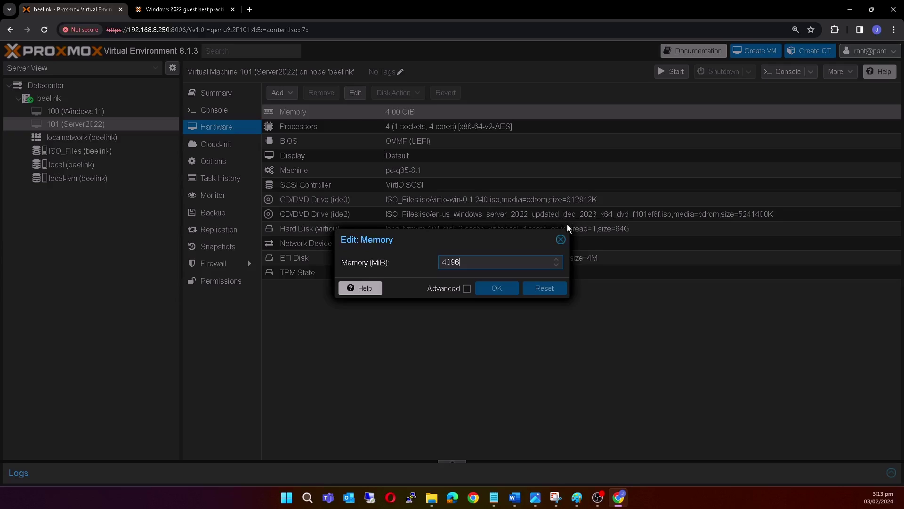
{"action": "left_click", "coordinate": [561, 239]}
Select the CD/DVD Drive (ide0), try starting the VM, then open 101 (Server2022)'s context menu and Console.
{"action": "left_click", "coordinate": [588, 199]}
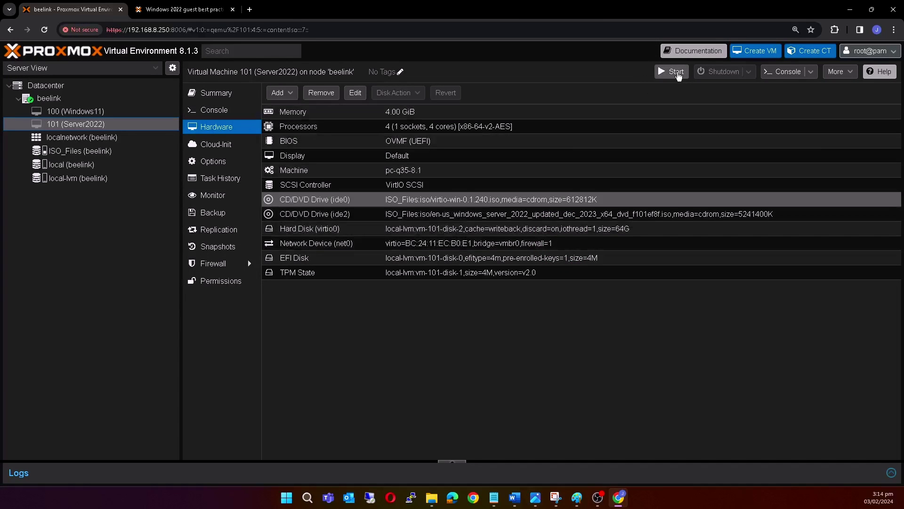
{"action": "left_click", "coordinate": [672, 73]}
{"action": "right_click", "coordinate": [124, 128]}
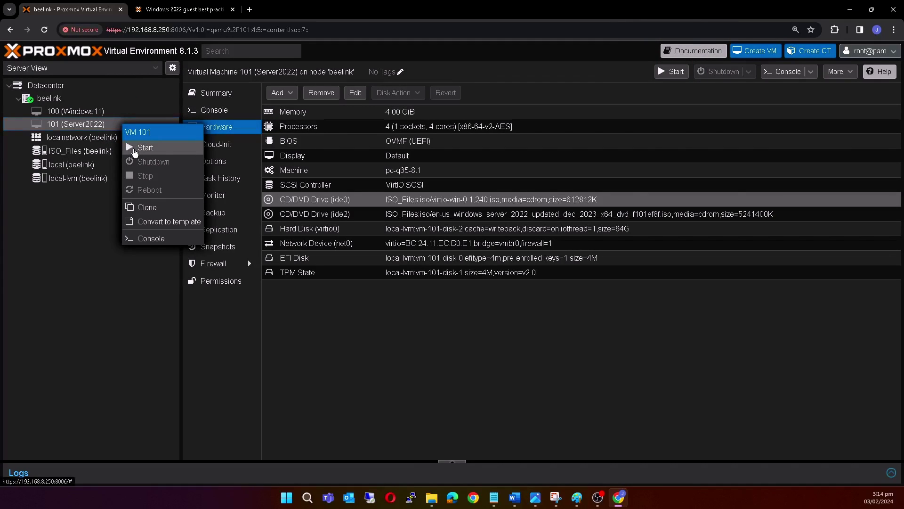
{"action": "left_click_drag", "start_coordinate": [133, 149], "coordinate": [157, 153]}
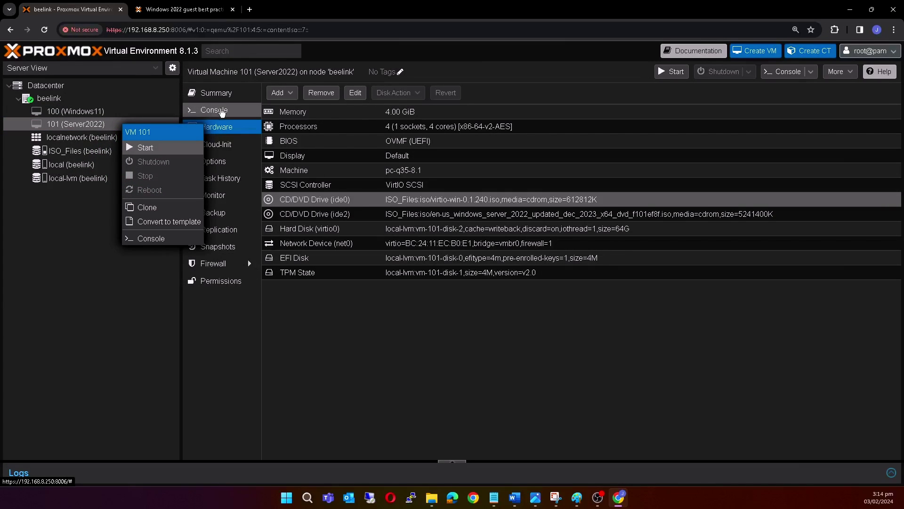
{"action": "left_click", "coordinate": [219, 112]}
Start VM 101 from its Console with Start Now and boot from the installation disc.
{"action": "left_click", "coordinate": [219, 111]}
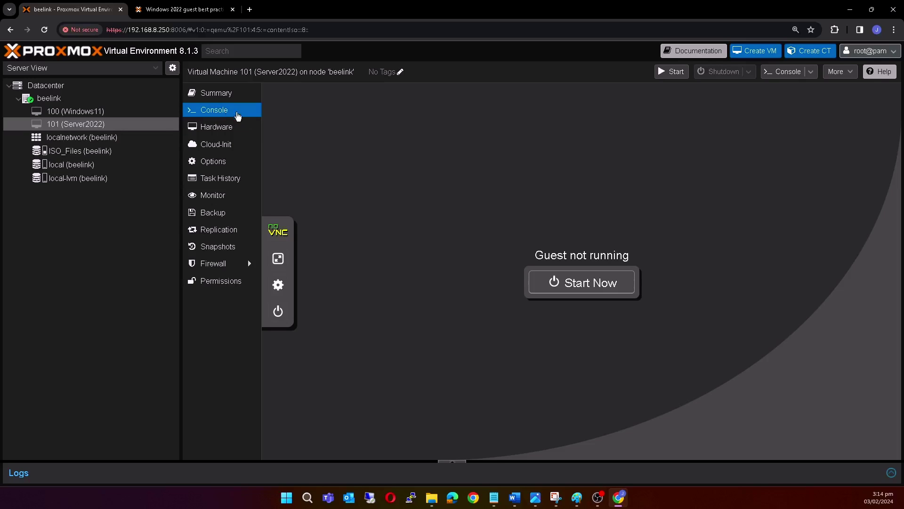
{"action": "left_click", "coordinate": [566, 287]}
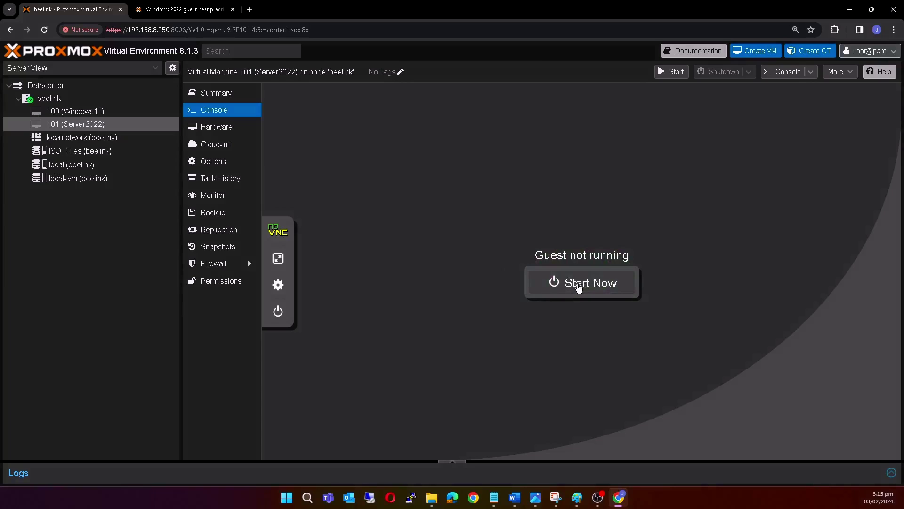
{"action": "left_click", "coordinate": [577, 287]}
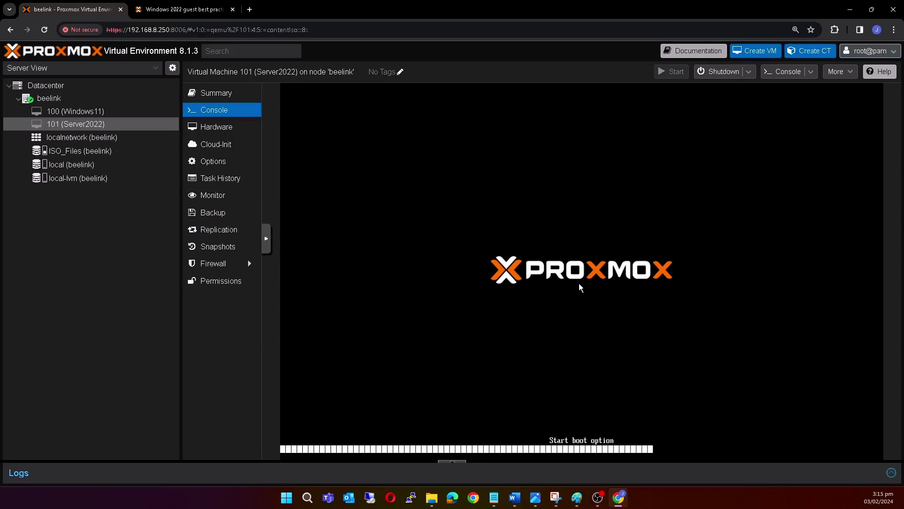
{"action": "key", "text": "Return"}
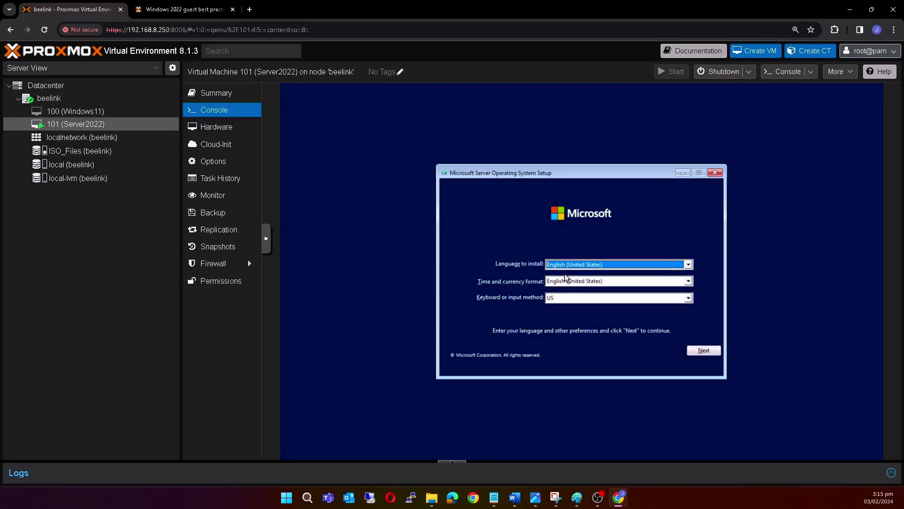
Keep default language settings, skip the product key, and choose Windows Server 2022 Standard (Desktop Experience).
{"action": "left_click", "coordinate": [707, 352]}
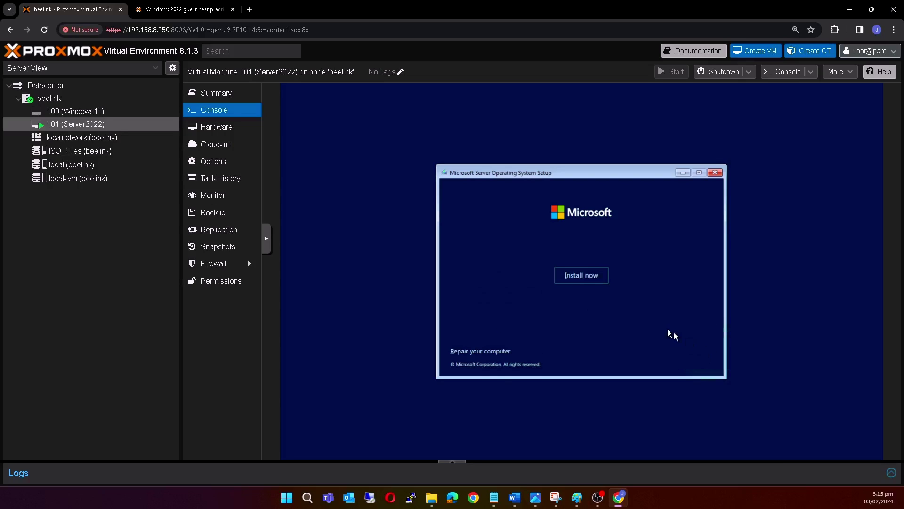
{"action": "left_click", "coordinate": [586, 282]}
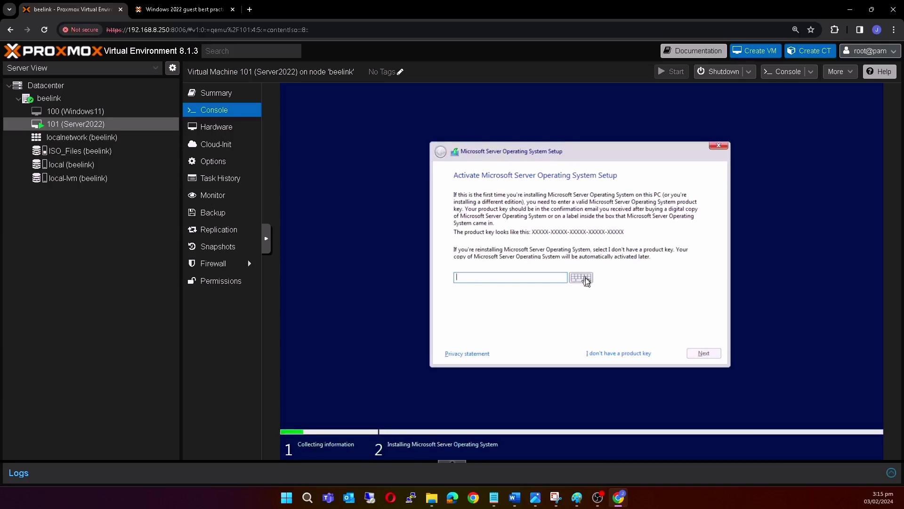
{"action": "left_click", "coordinate": [612, 357]}
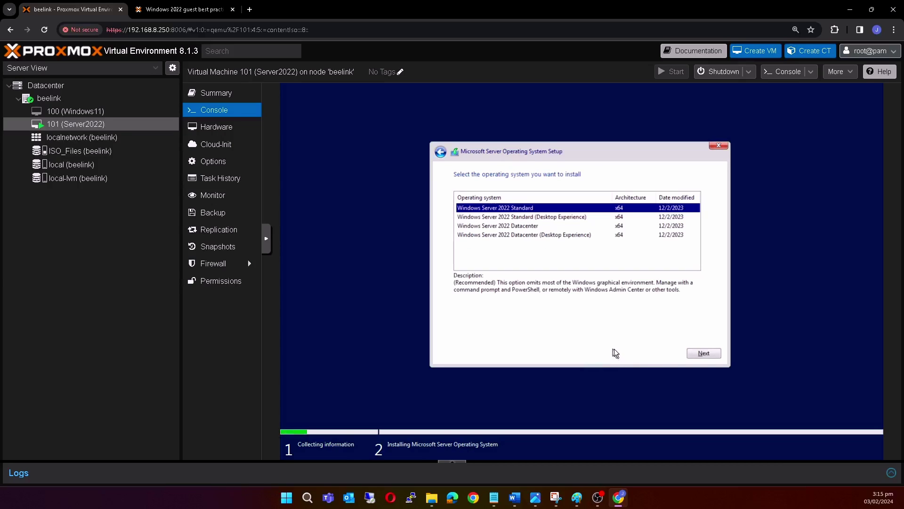
{"action": "left_click", "coordinate": [590, 210]}
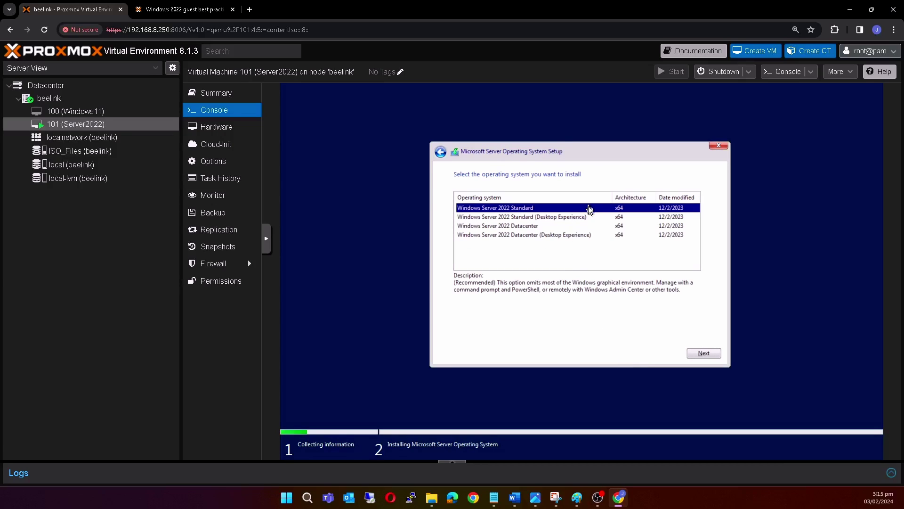
{"action": "left_click", "coordinate": [567, 217]}
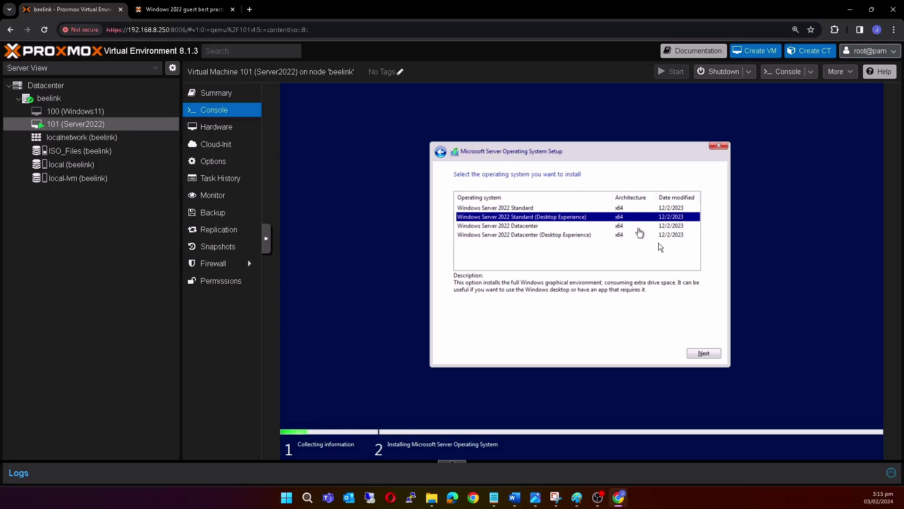
{"action": "left_click", "coordinate": [702, 354]}
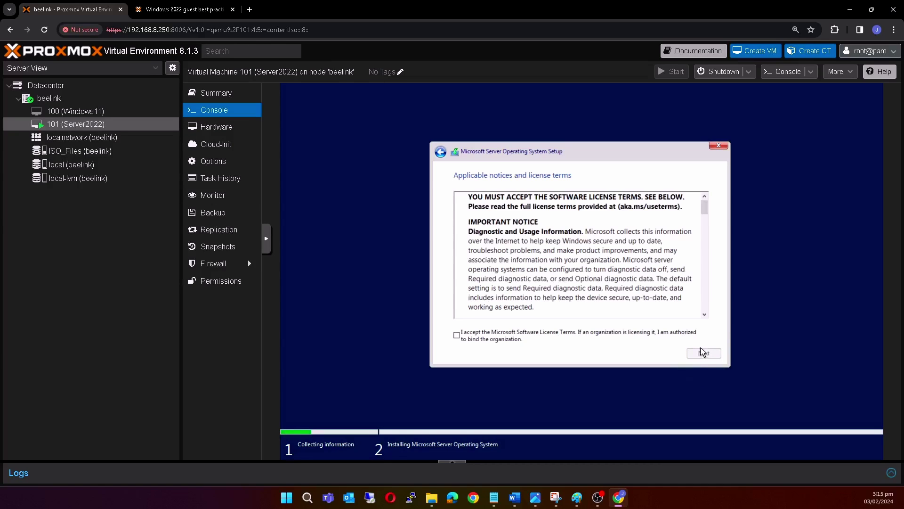
Accept the license terms, choose Custom: Install only (advanced), and bring up Load driver.
{"action": "left_click", "coordinate": [456, 335]}
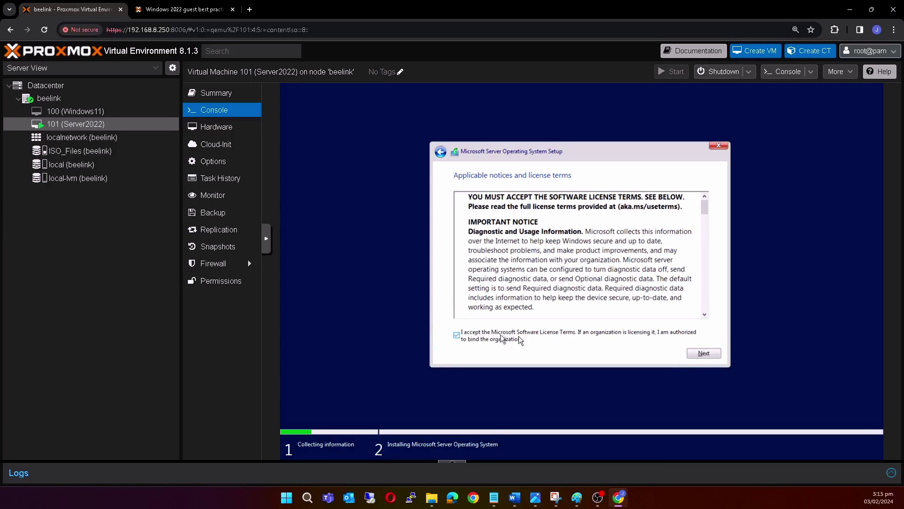
{"action": "left_click", "coordinate": [703, 354]}
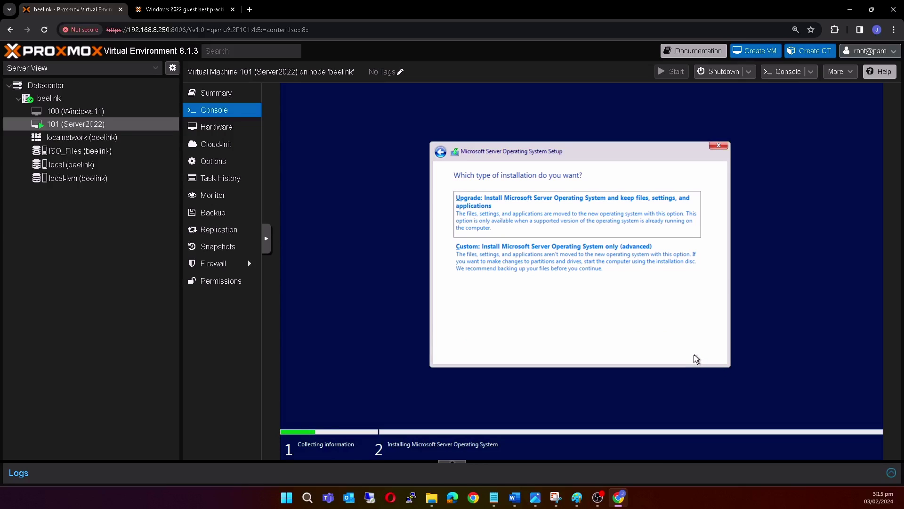
{"action": "left_click", "coordinate": [521, 262]}
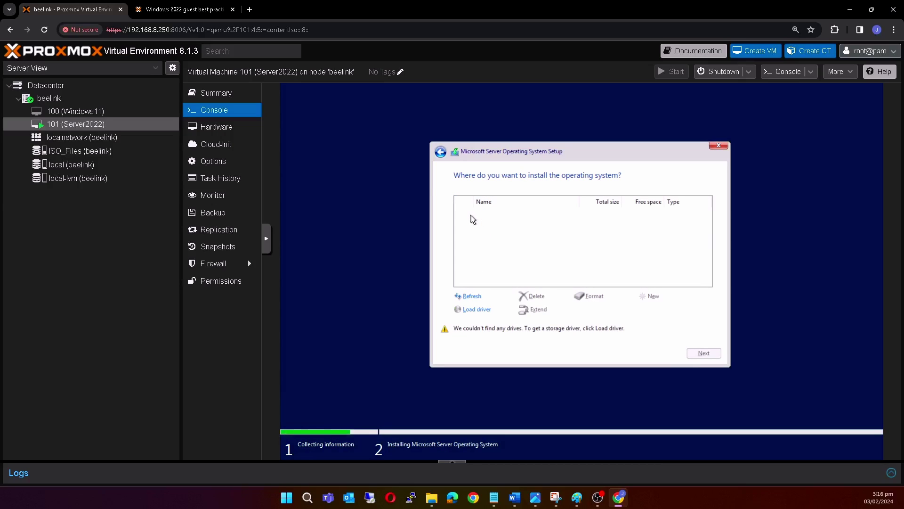
{"action": "left_click", "coordinate": [459, 337]}
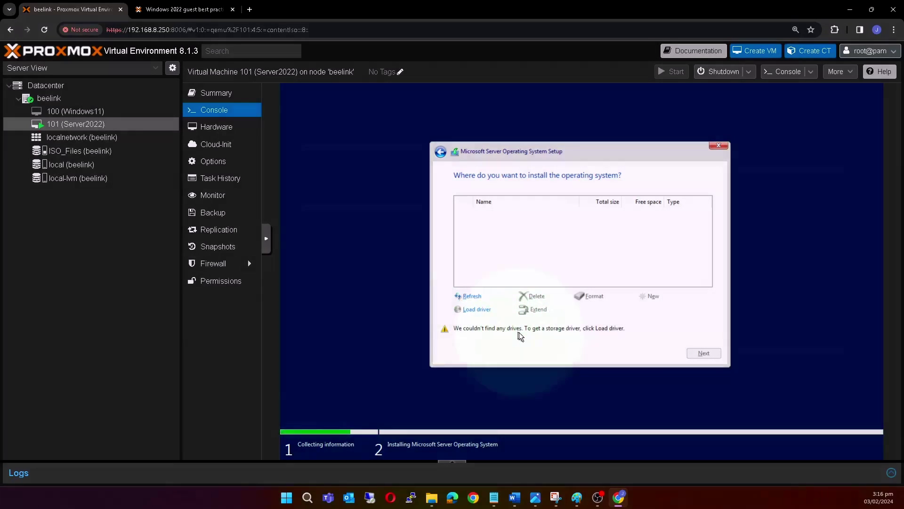
Point Load driver at CD Drive (D:) virtio-win > amd64 > 2k22 to find the Red Hat VirtIO SCSI controller.
{"action": "left_click", "coordinate": [480, 313]}
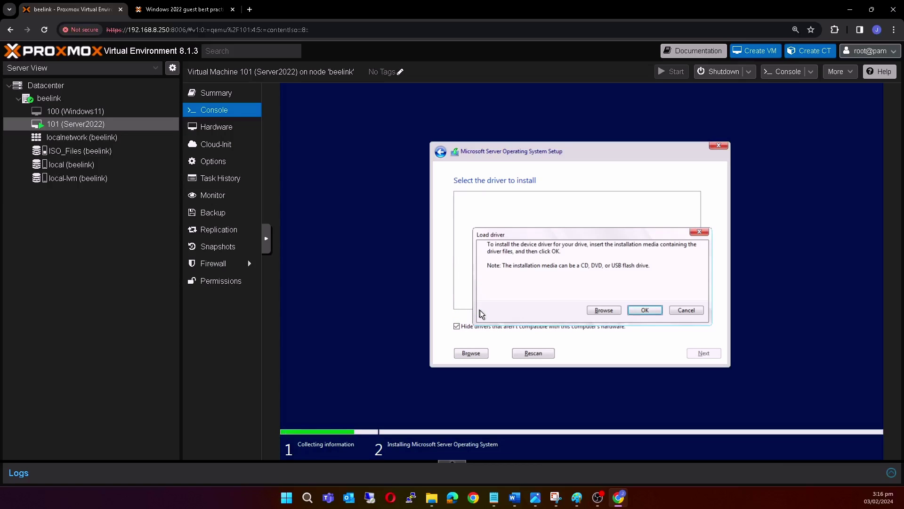
{"action": "left_click", "coordinate": [606, 311]}
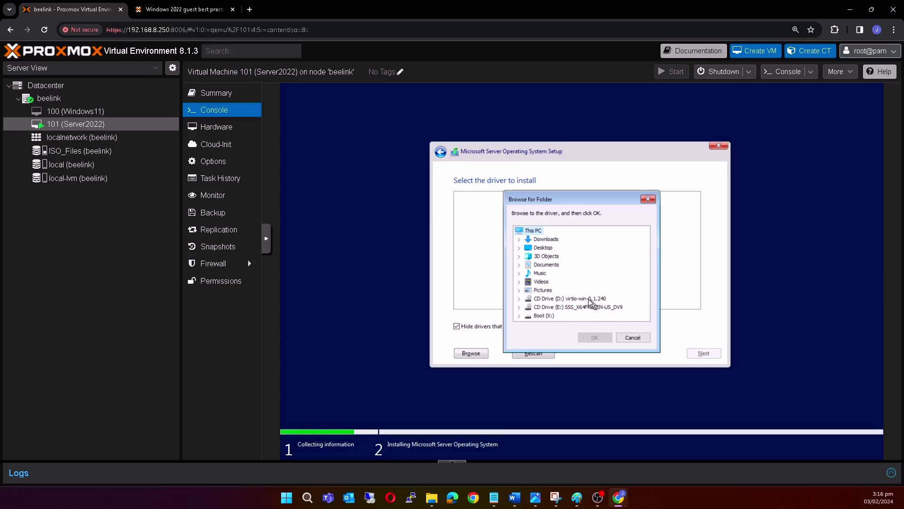
{"action": "left_click", "coordinate": [590, 301]}
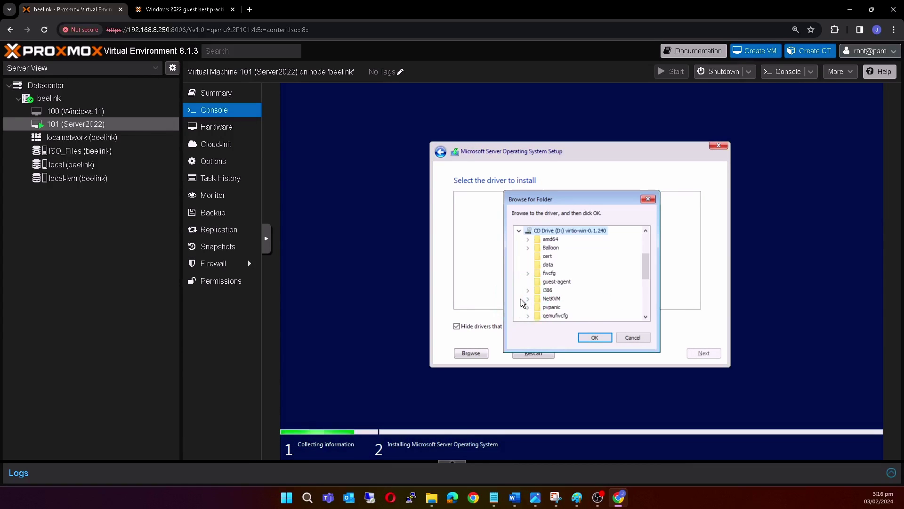
{"action": "left_click", "coordinate": [549, 246]}
{"action": "left_click", "coordinate": [547, 240]}
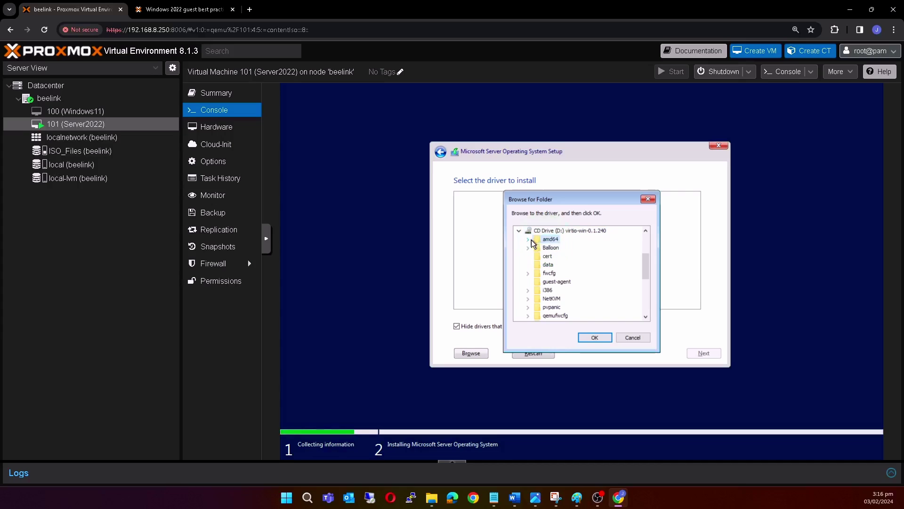
{"action": "left_click", "coordinate": [528, 239]}
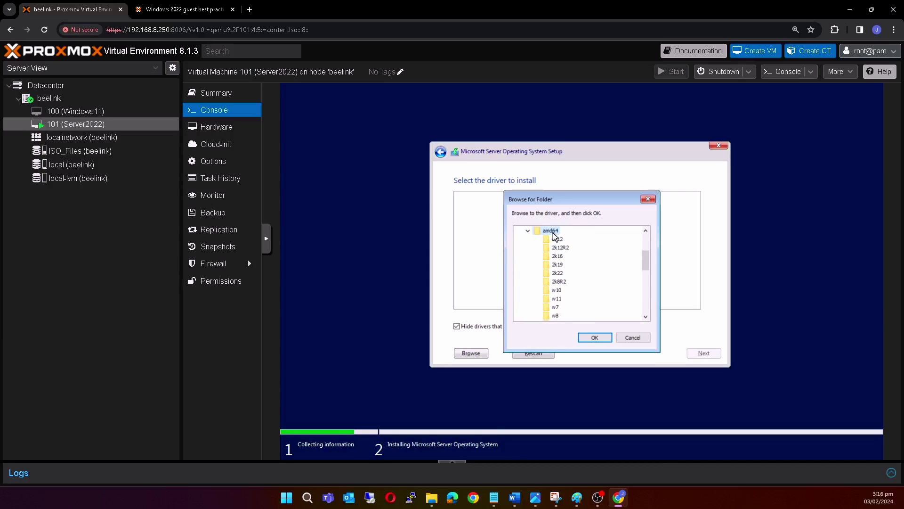
{"action": "left_click", "coordinate": [555, 275]}
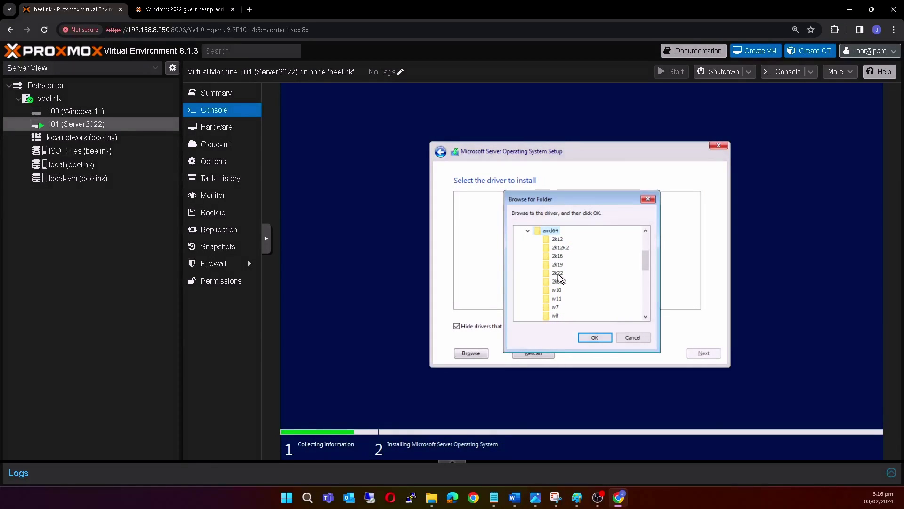
{"action": "left_click", "coordinate": [559, 275]}
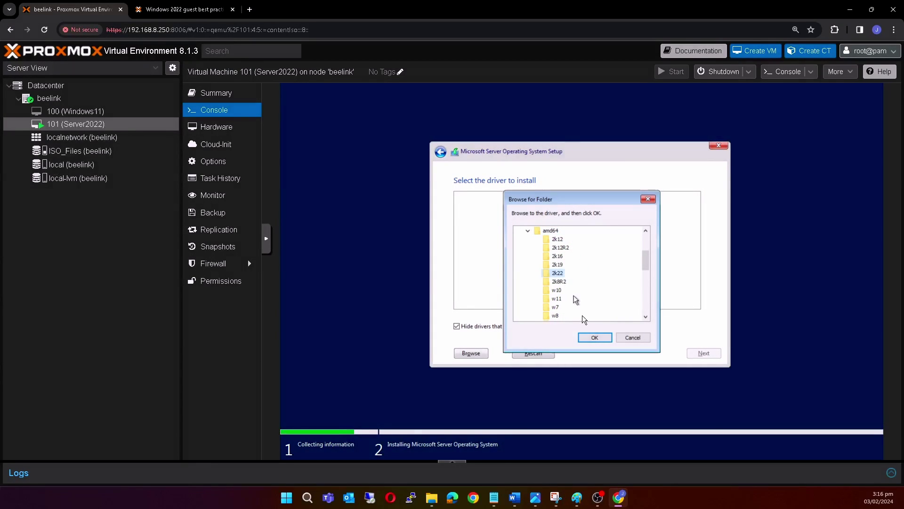
{"action": "left_click", "coordinate": [595, 337]}
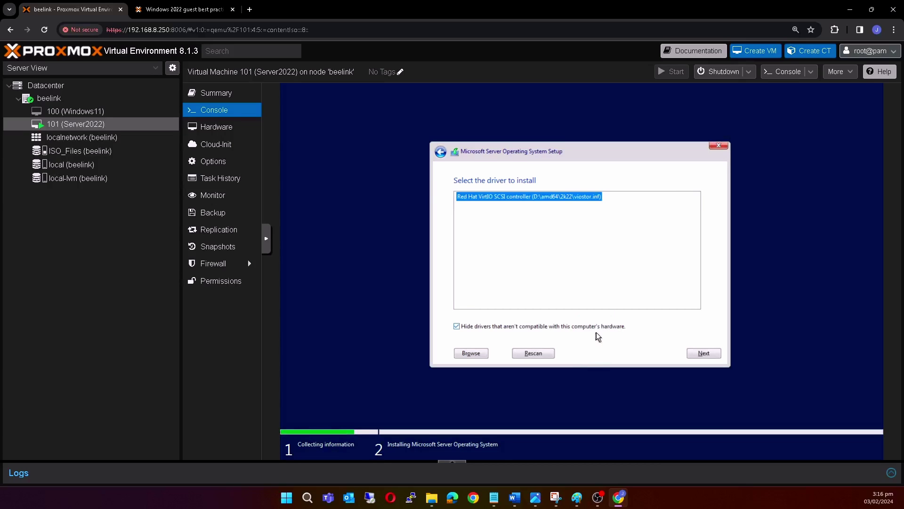
{"action": "left_click_drag", "start_coordinate": [466, 196], "coordinate": [580, 201]}
Install the VirtIO SCSI driver, then install Windows onto Drive 0's 64.0 GB unallocated space.
{"action": "left_click", "coordinate": [706, 352]}
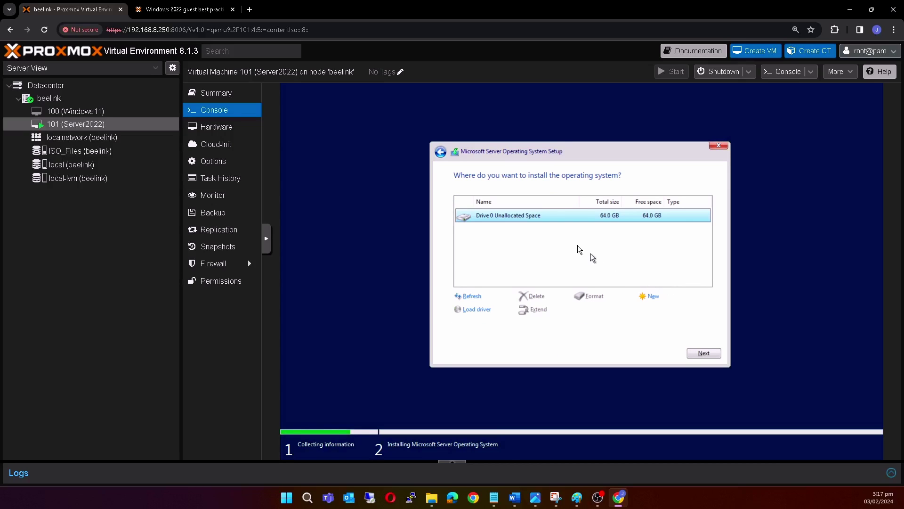
{"action": "left_click_drag", "start_coordinate": [527, 216], "coordinate": [606, 222]}
{"action": "left_click", "coordinate": [704, 353]}
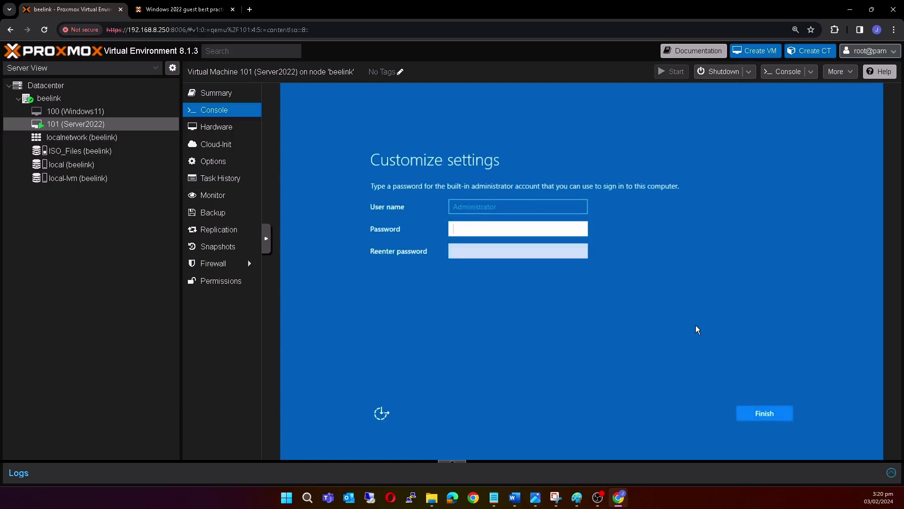
Enter and confirm the built-in Administrator password, then finish setup.
{"action": "type", "text": "P@ssw0rd123"}
{"action": "key", "text": "Tab"}
{"action": "type", "text": "P@ssw0rd1"}
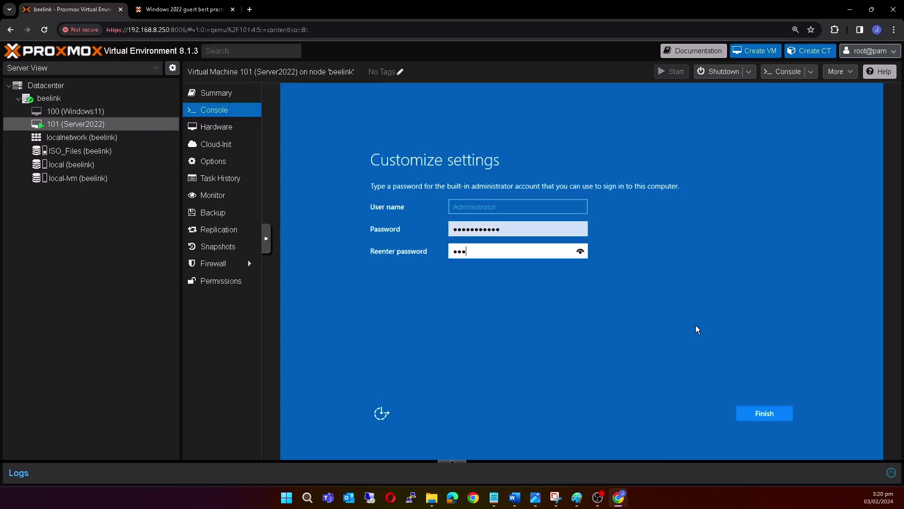
{"action": "type", "text": "23"}
{"action": "left_click", "coordinate": [768, 415]}
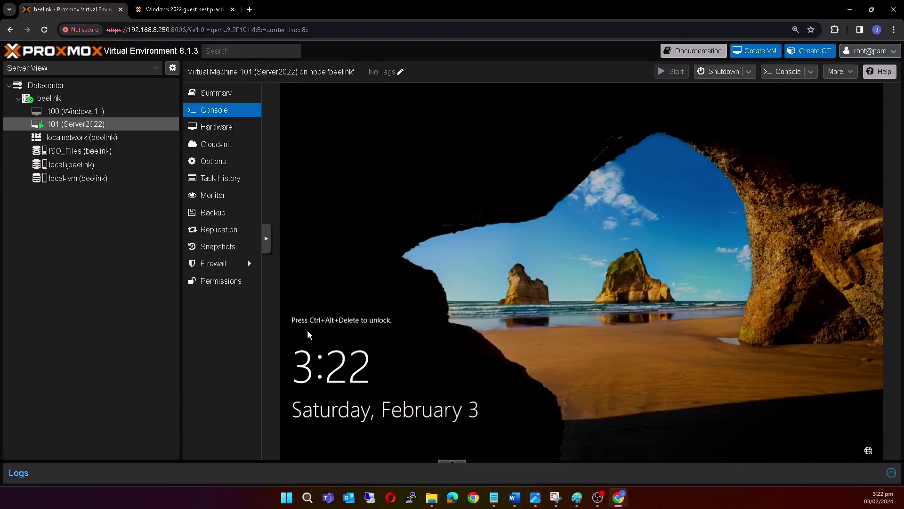
Send Ctrl-Alt-Del through the noVNC sidebar's extra keys and sign in with the Administrator password.
{"action": "left_click_drag", "start_coordinate": [307, 330], "coordinate": [388, 319]}
{"action": "left_click", "coordinate": [268, 247]}
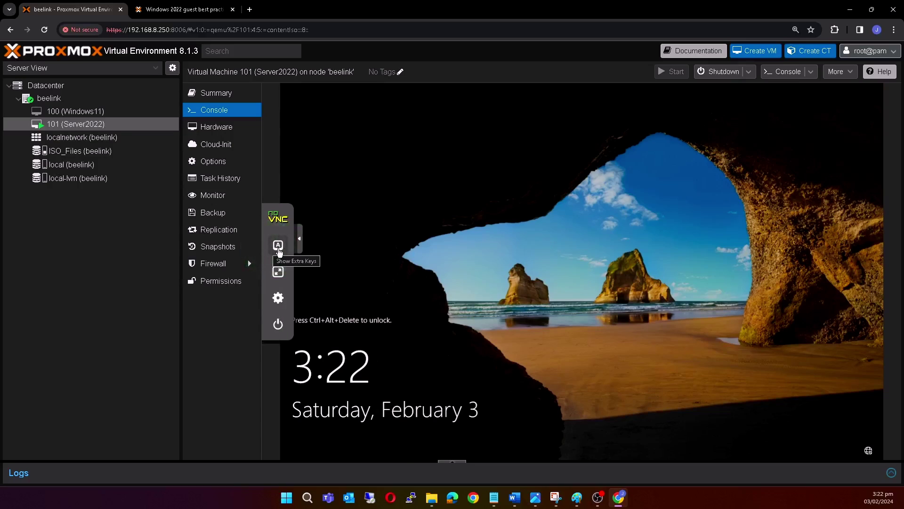
{"action": "left_click", "coordinate": [278, 249]}
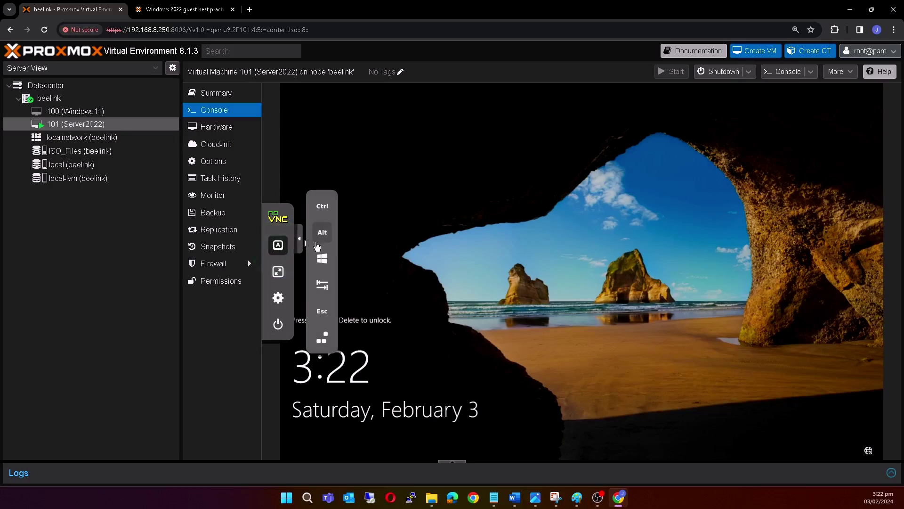
{"action": "left_click", "coordinate": [323, 340]}
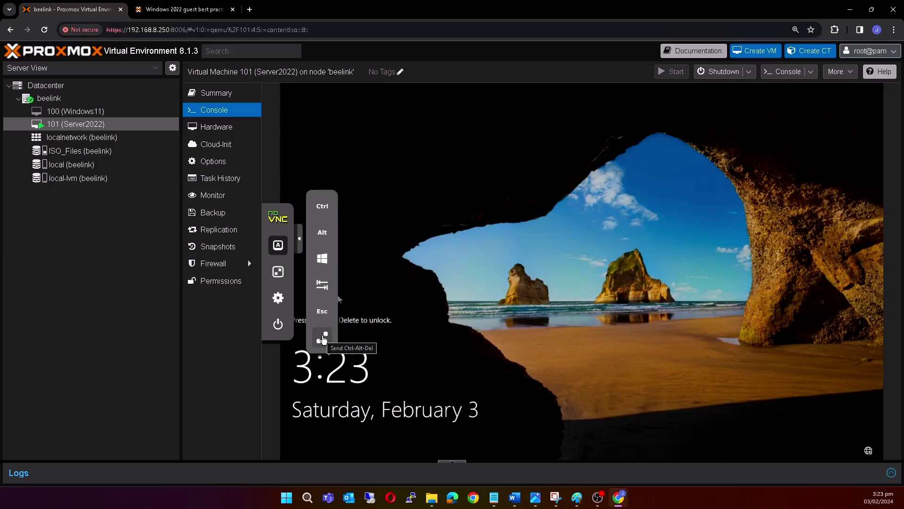
{"action": "left_click", "coordinate": [323, 341]}
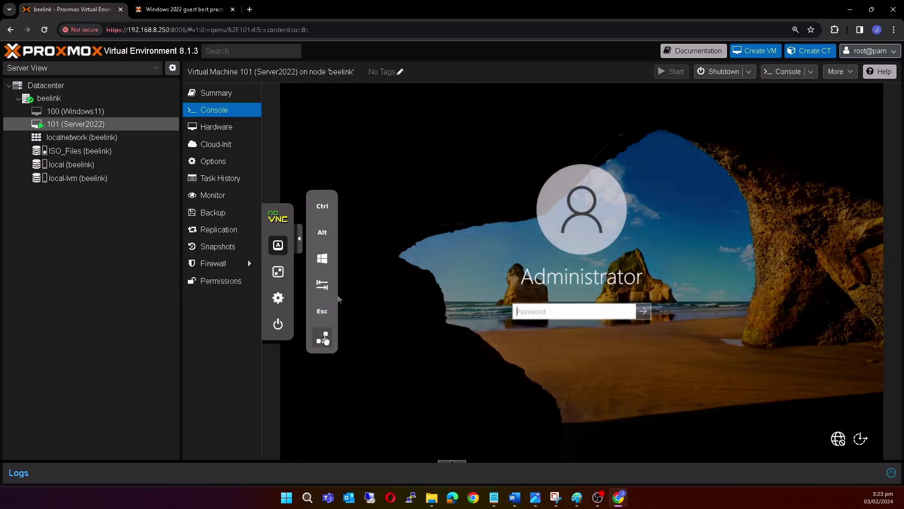
{"action": "left_click", "coordinate": [550, 313]}
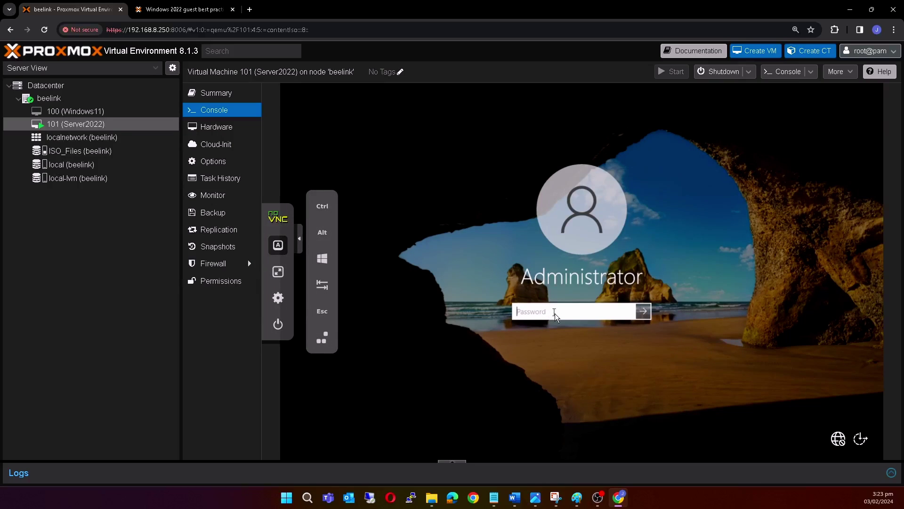
{"action": "type", "text": "•••••••••••"}
{"action": "key", "text": "Return"}
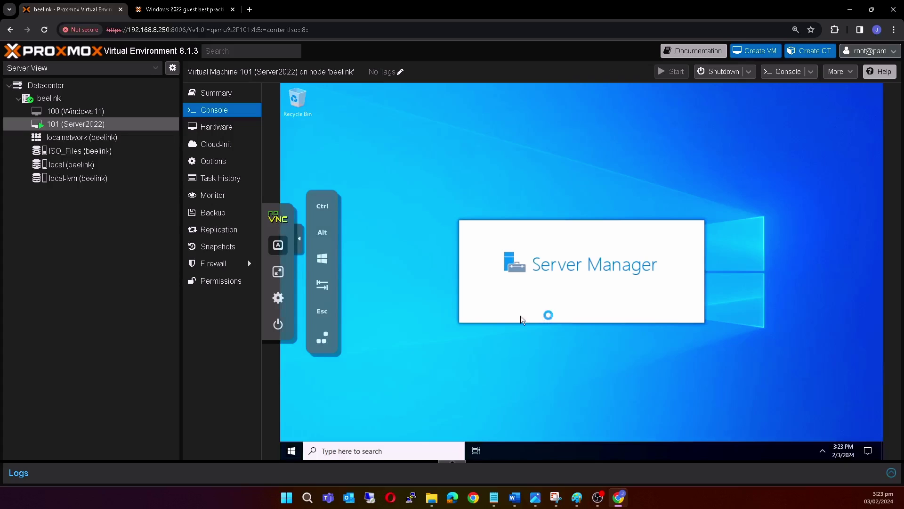
Hide the noVNC sidebar, dismiss the Windows Admin Center pop-up, and open the taskbar network icon's menu.
{"action": "left_click", "coordinate": [301, 244]}
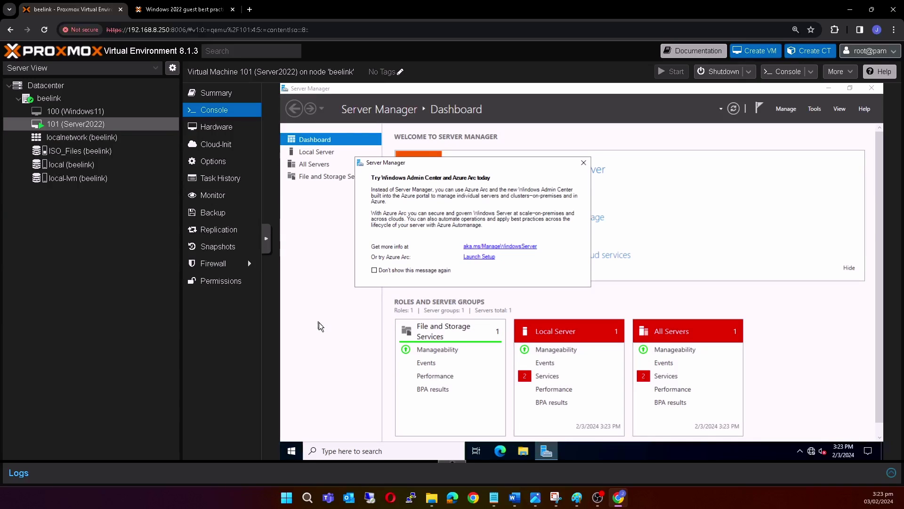
{"action": "left_click", "coordinate": [583, 163]}
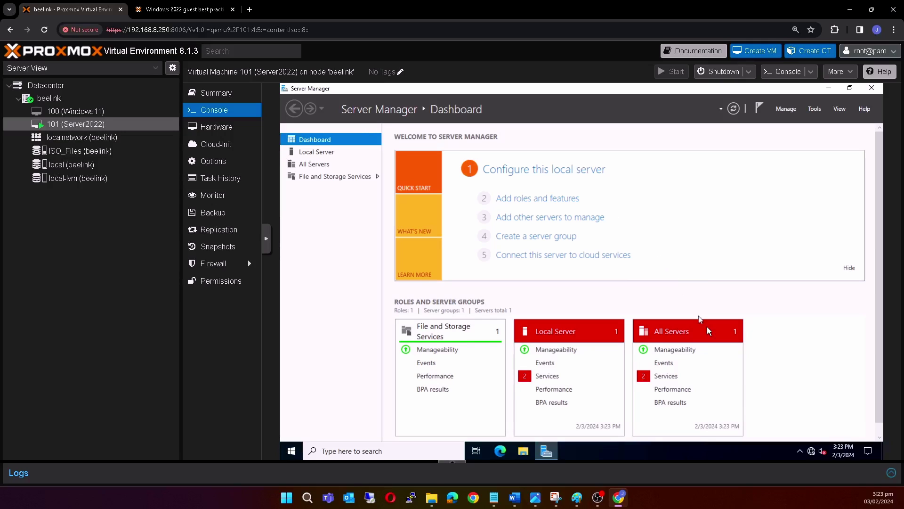
{"action": "mouse_move", "coordinate": [811, 455]}
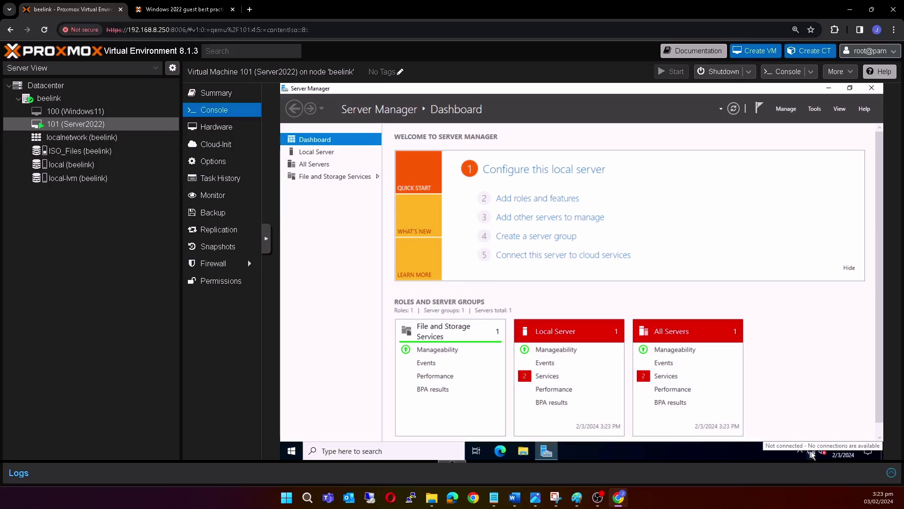
{"action": "right_click", "coordinate": [812, 454]}
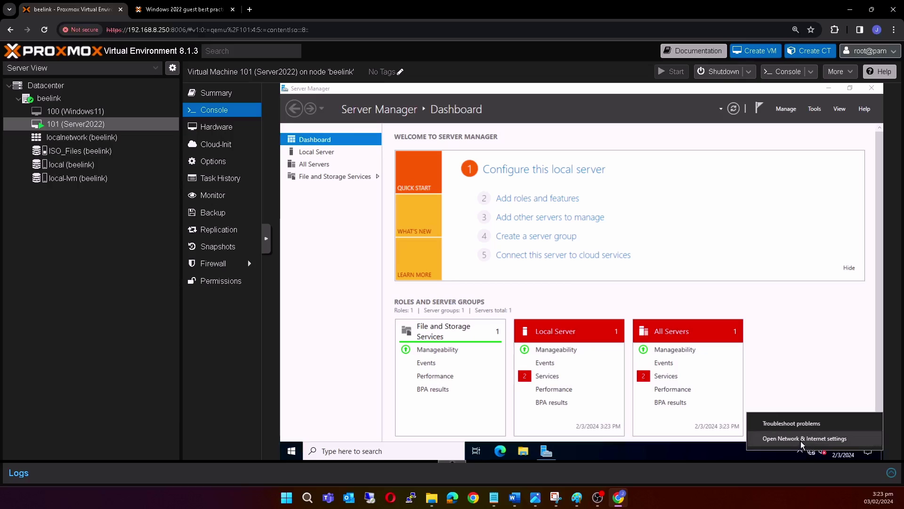
Open Network & Internet settings > Change adapter options, which shows no network adapters.
{"action": "left_click", "coordinate": [801, 439]}
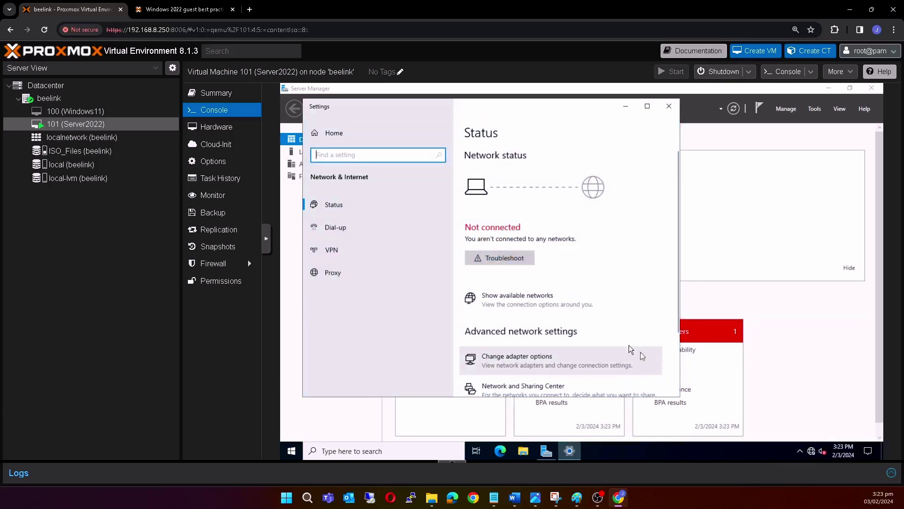
{"action": "scroll", "coordinate": [542, 303], "scroll_direction": "down", "scroll_amount": 2}
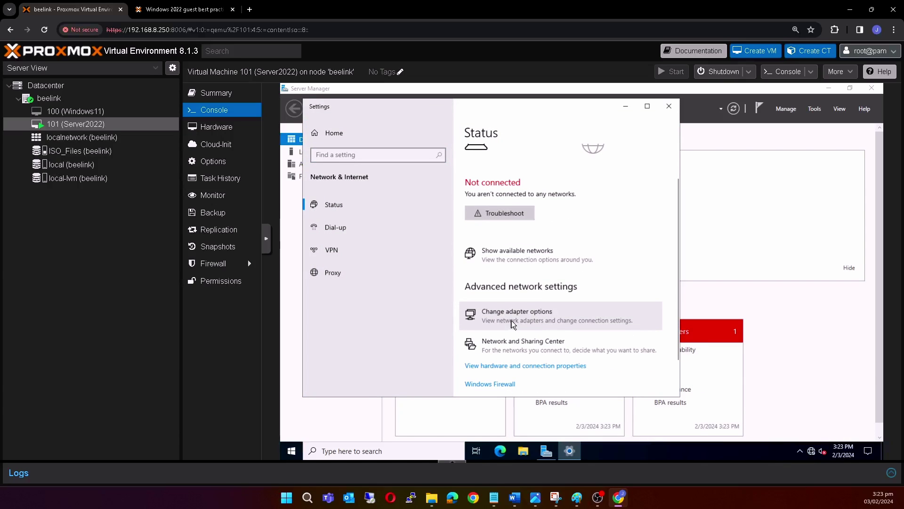
{"action": "left_click", "coordinate": [510, 320]}
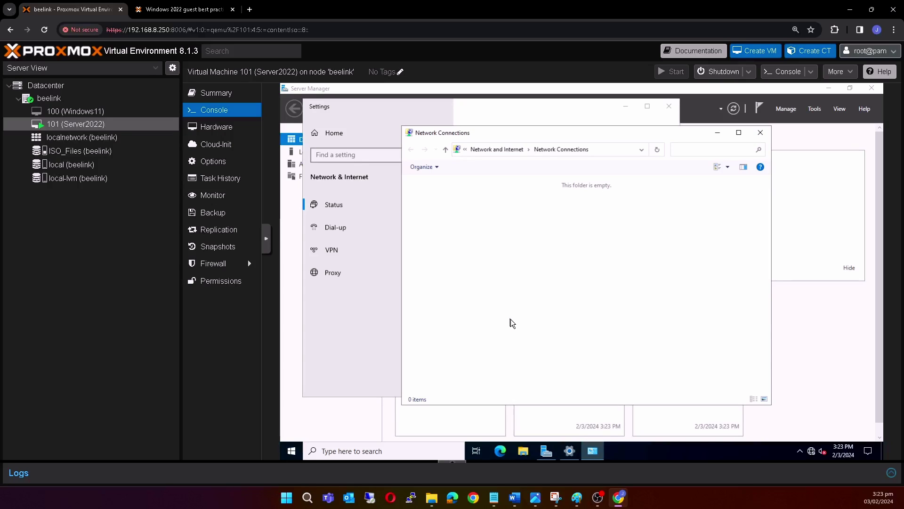
Search 'device' to open Device Manager listing the driverless devices, then open File Explorer.
{"action": "left_click", "coordinate": [384, 451]}
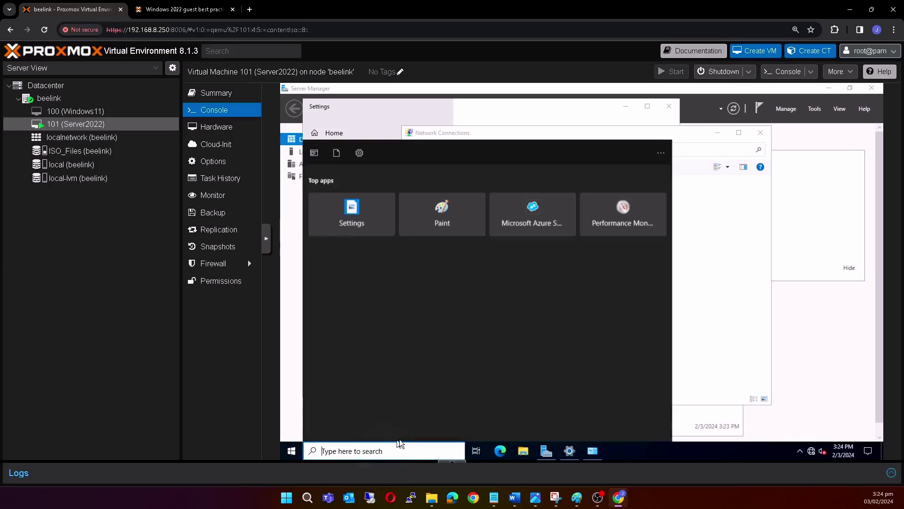
{"action": "type", "text": "device"}
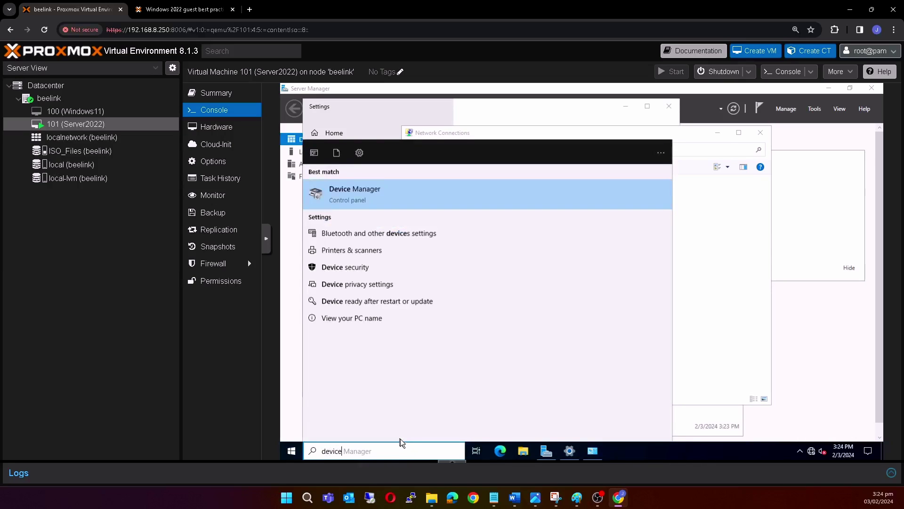
{"action": "left_click", "coordinate": [399, 197]}
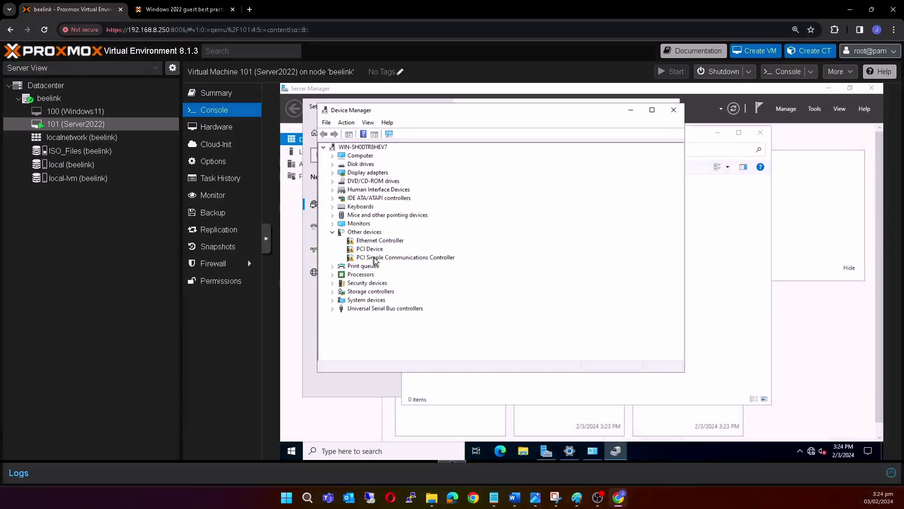
{"action": "left_click", "coordinate": [523, 451]}
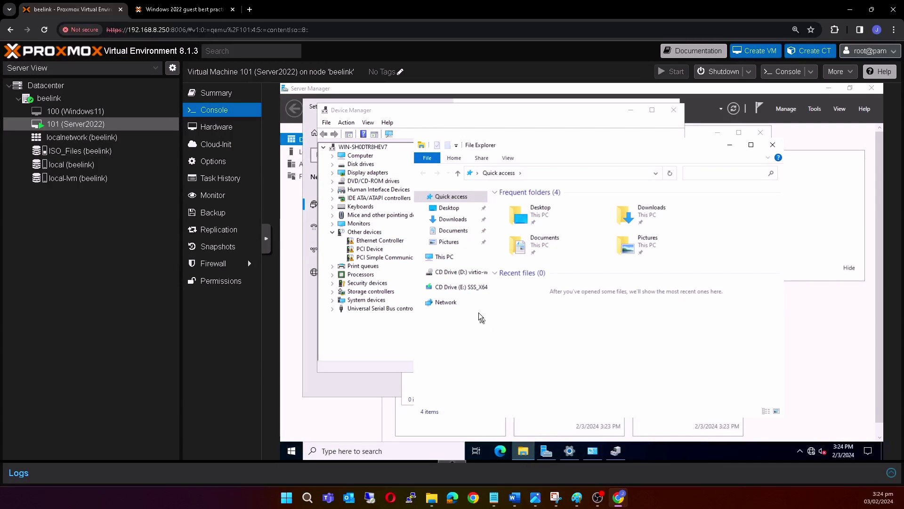
Open the virtio-win-0.1.240 CD in File Explorer and select the virtio-win-gt-x64 installer.
{"action": "left_click", "coordinate": [451, 272]}
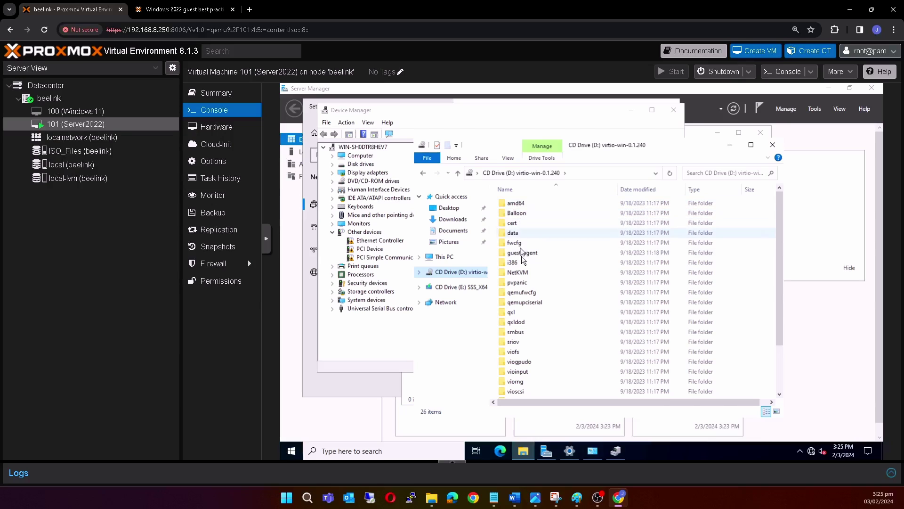
{"action": "scroll", "coordinate": [527, 317], "scroll_direction": "down", "scroll_amount": 1}
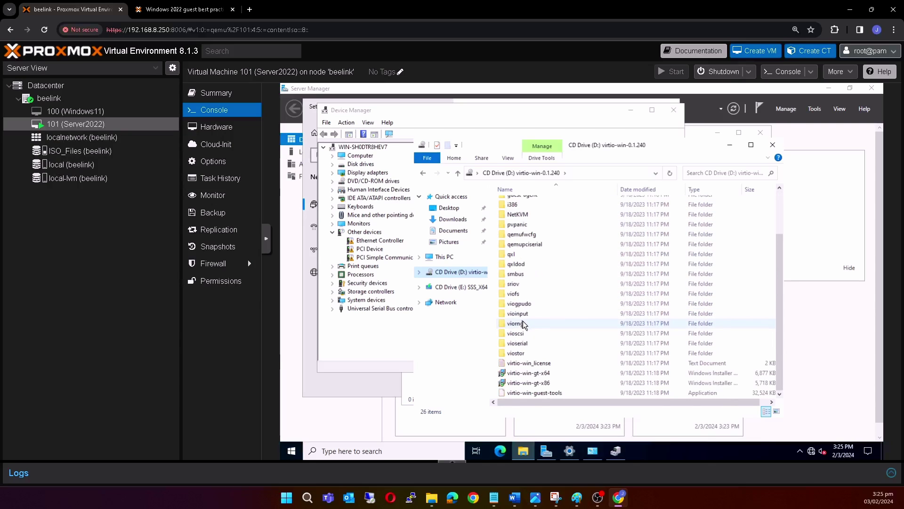
{"action": "scroll", "coordinate": [529, 361], "scroll_direction": "down", "scroll_amount": 1}
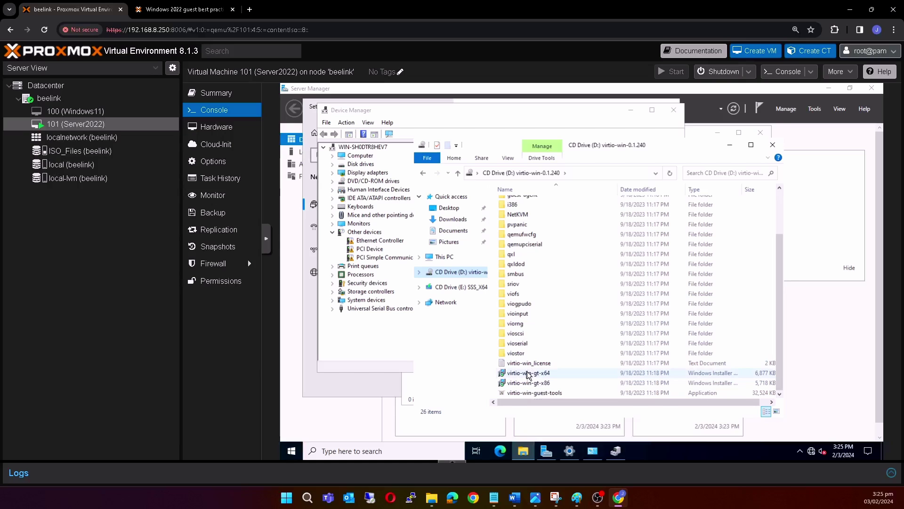
{"action": "left_click", "coordinate": [527, 373]}
Run virtio-win-gt-x64, accept the licence, keep all Custom Setup features, and install the drivers.
{"action": "double_click", "coordinate": [540, 373]}
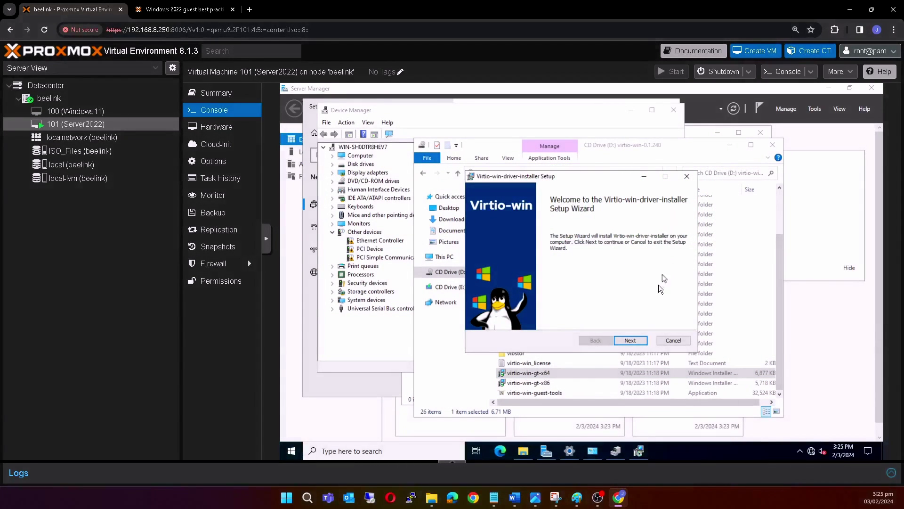
{"action": "left_click", "coordinate": [637, 343]}
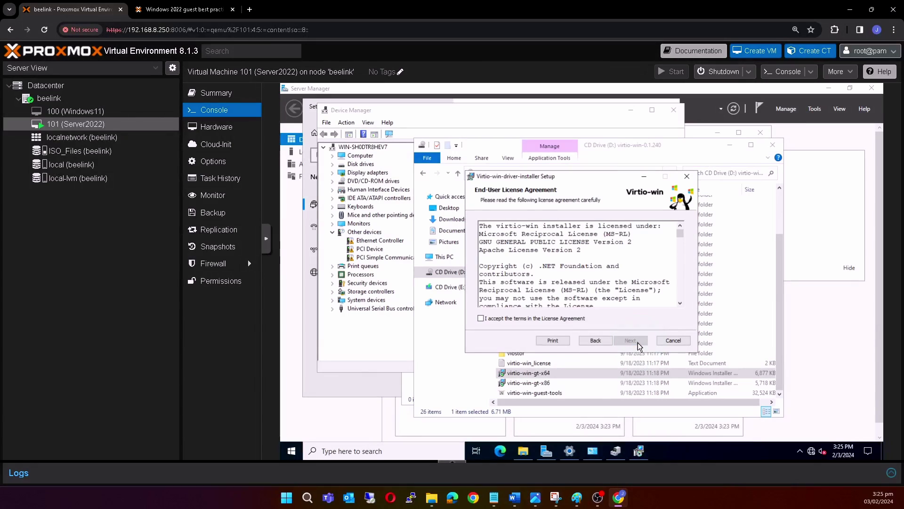
{"action": "left_click", "coordinate": [485, 320]}
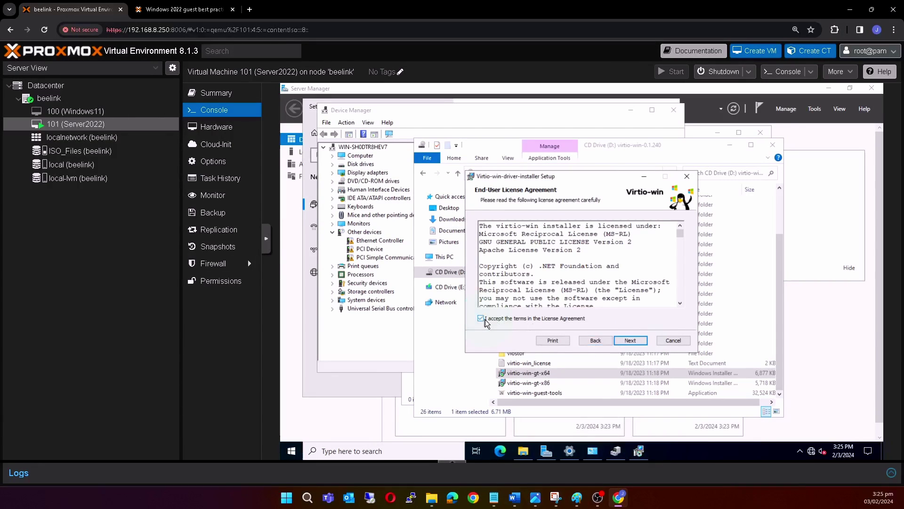
{"action": "left_click", "coordinate": [629, 342]}
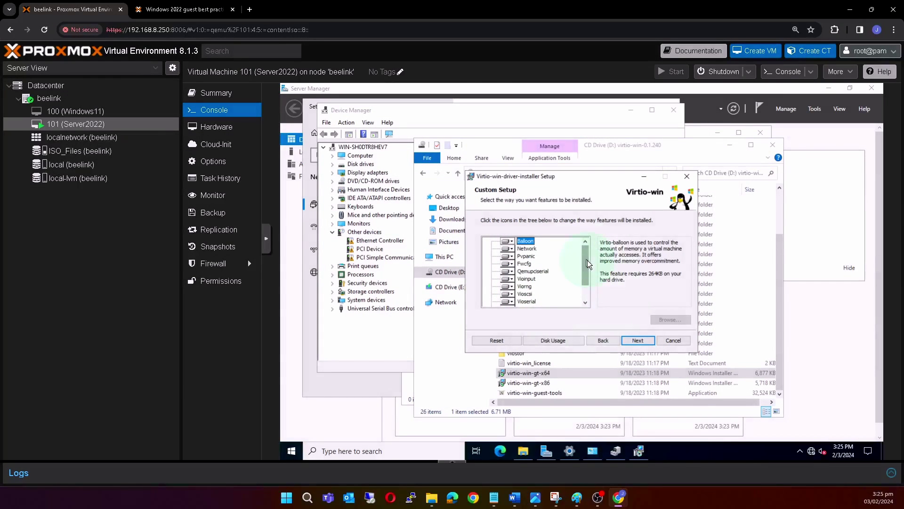
{"action": "left_click_drag", "start_coordinate": [587, 260], "coordinate": [583, 284]}
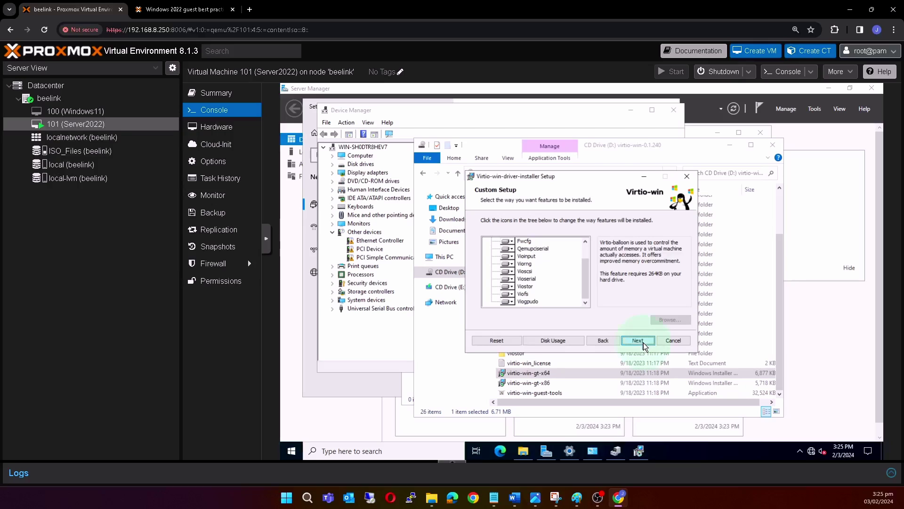
{"action": "left_click", "coordinate": [640, 341]}
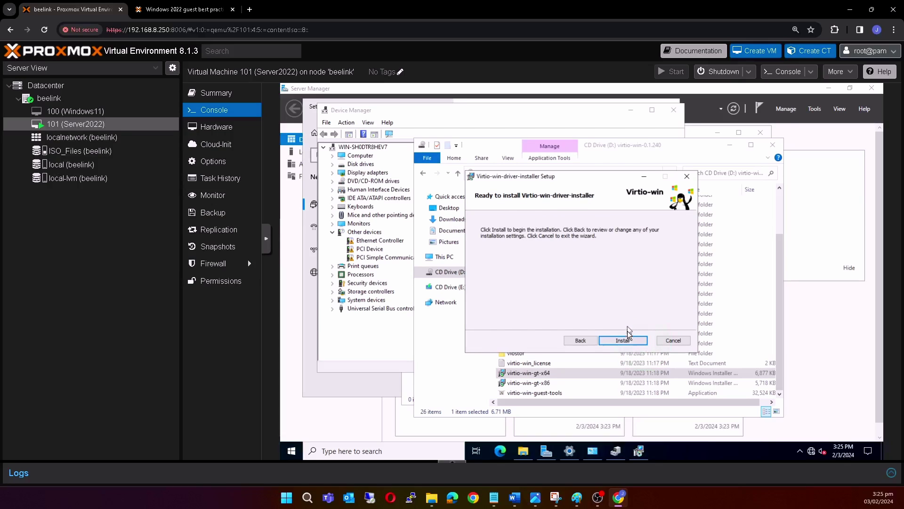
{"action": "left_click", "coordinate": [626, 343]}
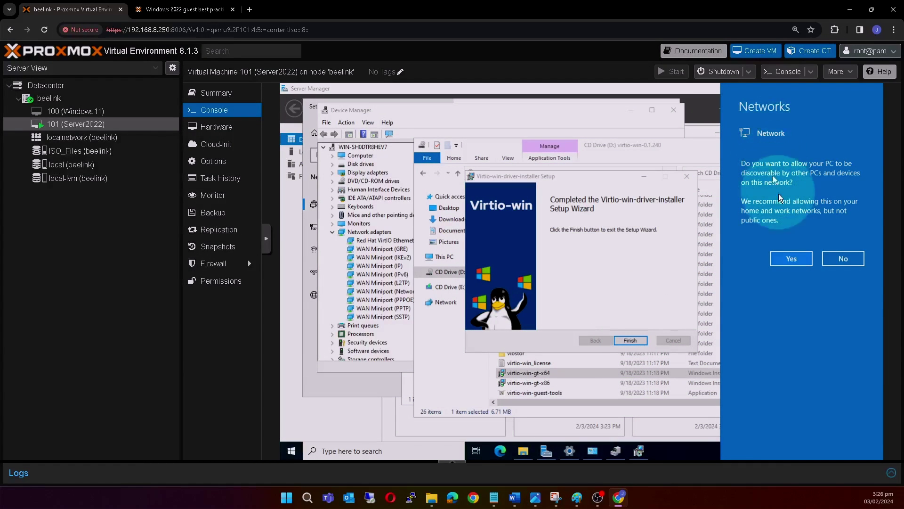
Allow network discovery, finish the driver wizard, and minimize the CD Explorer window.
{"action": "left_click", "coordinate": [791, 258]}
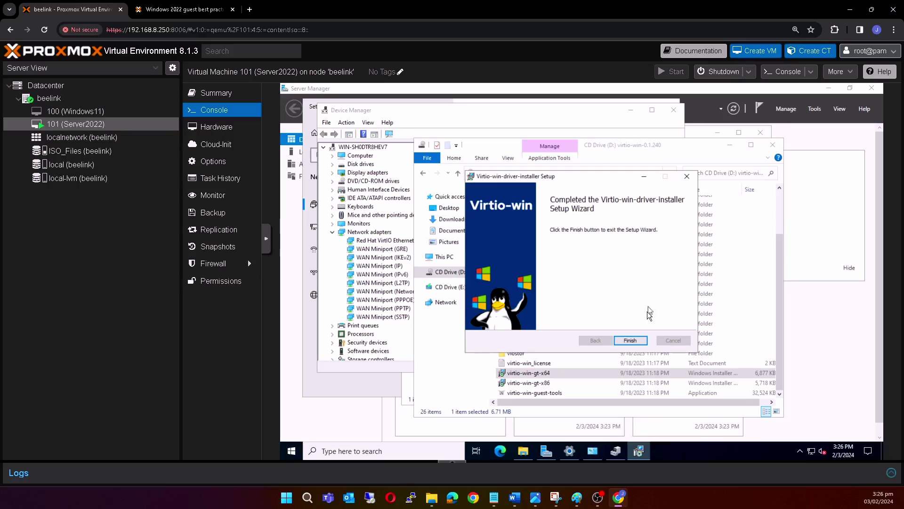
{"action": "left_click", "coordinate": [631, 341]}
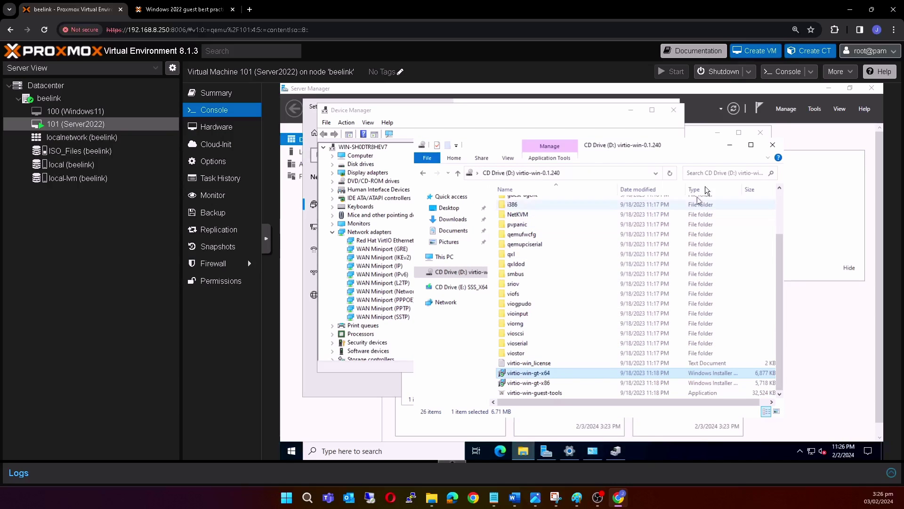
{"action": "left_click", "coordinate": [729, 146]}
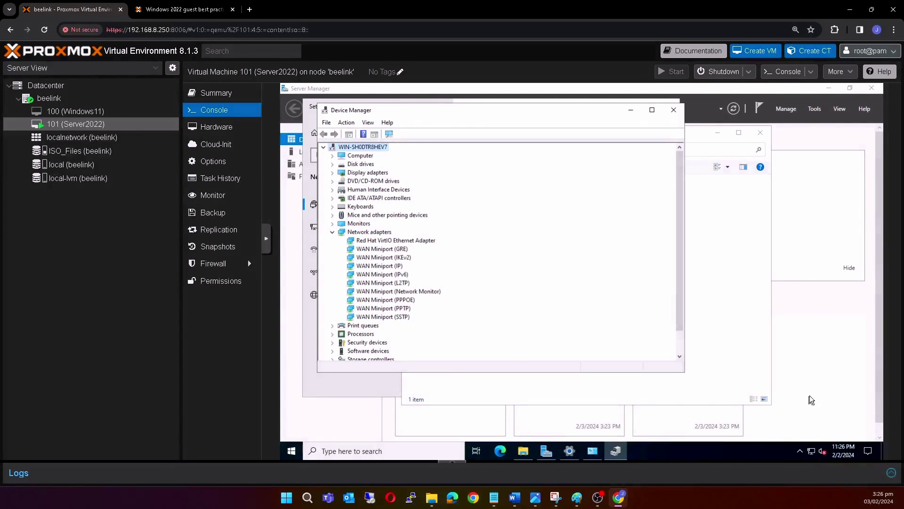
Check the Ethernet connection's details, confirming IPv4 address 192.168.8.115.
{"action": "left_click", "coordinate": [591, 453]}
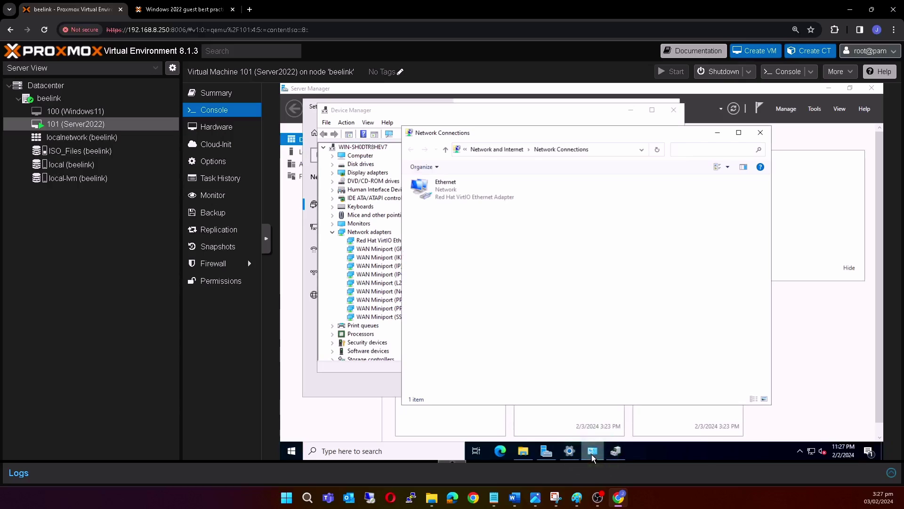
{"action": "left_click", "coordinate": [446, 195]}
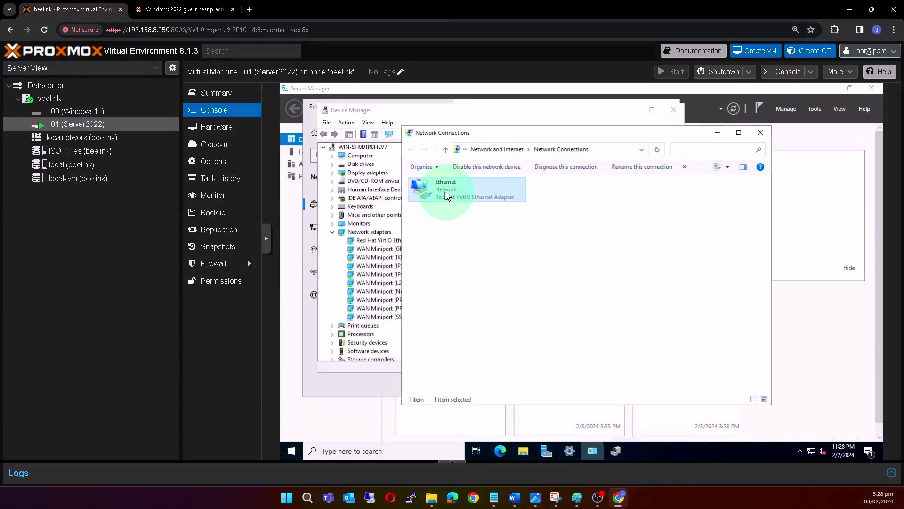
{"action": "double_click", "coordinate": [446, 193]}
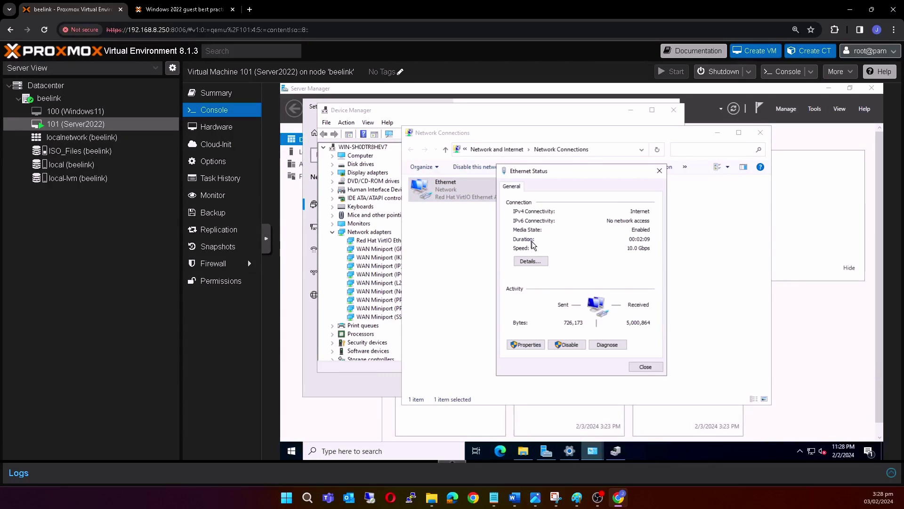
{"action": "left_click", "coordinate": [531, 262]}
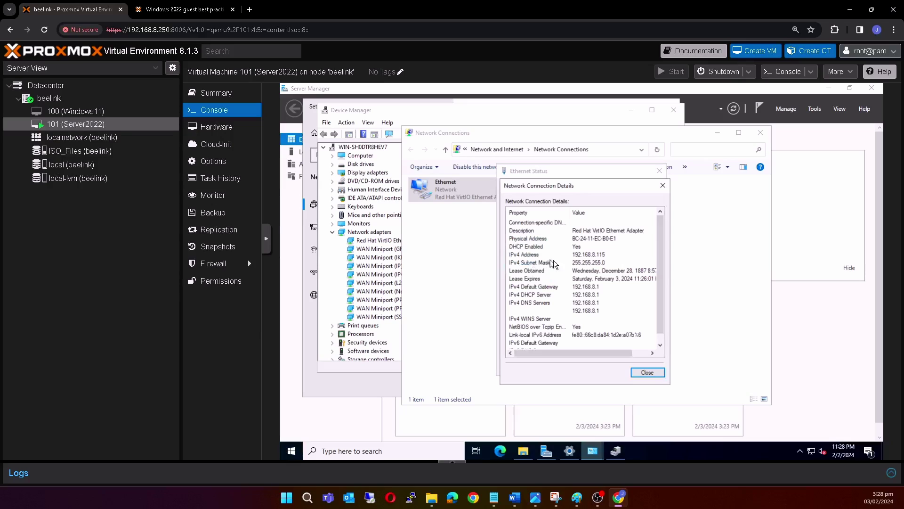
{"action": "left_click", "coordinate": [571, 256]}
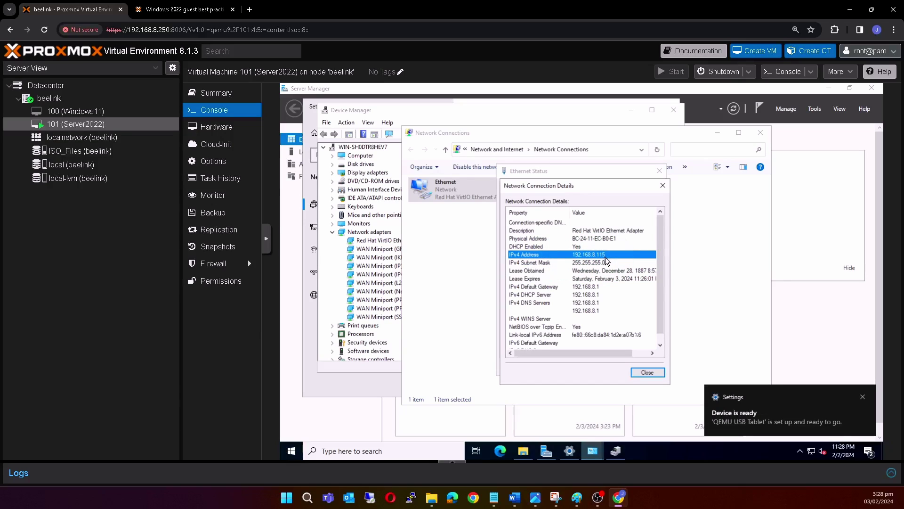
{"action": "left_click", "coordinate": [649, 374]}
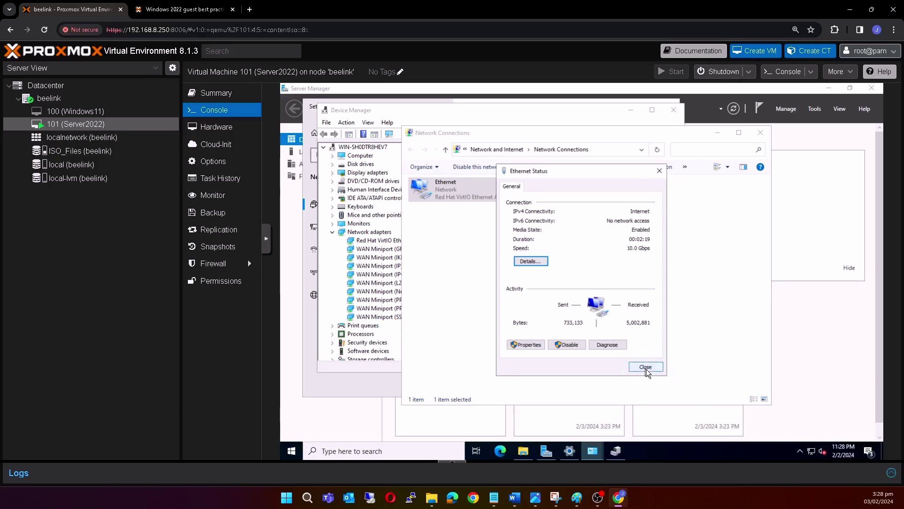
{"action": "left_click", "coordinate": [646, 369]}
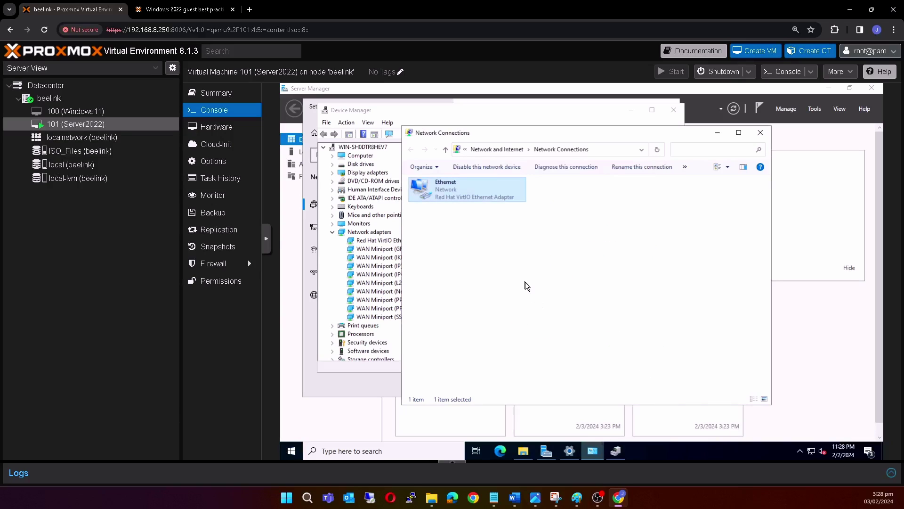
{"action": "left_click", "coordinate": [229, 94]}
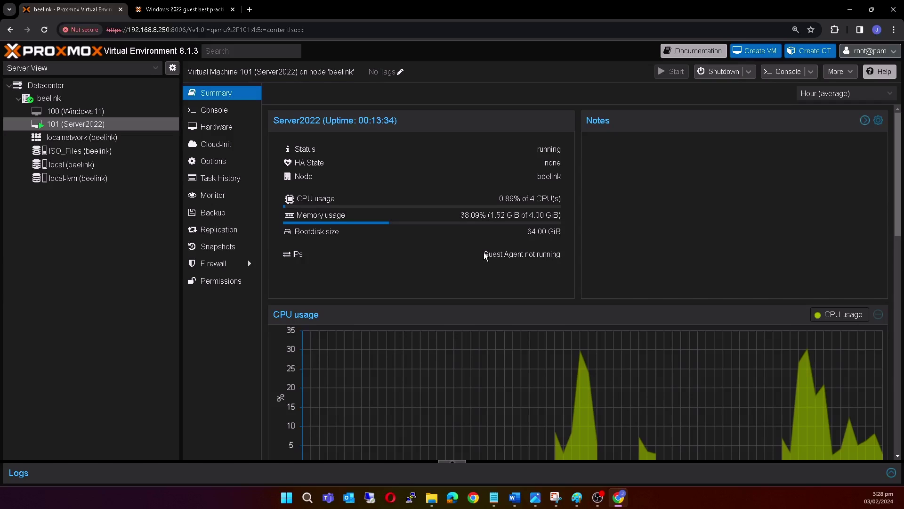
{"action": "left_click", "coordinate": [484, 259]}
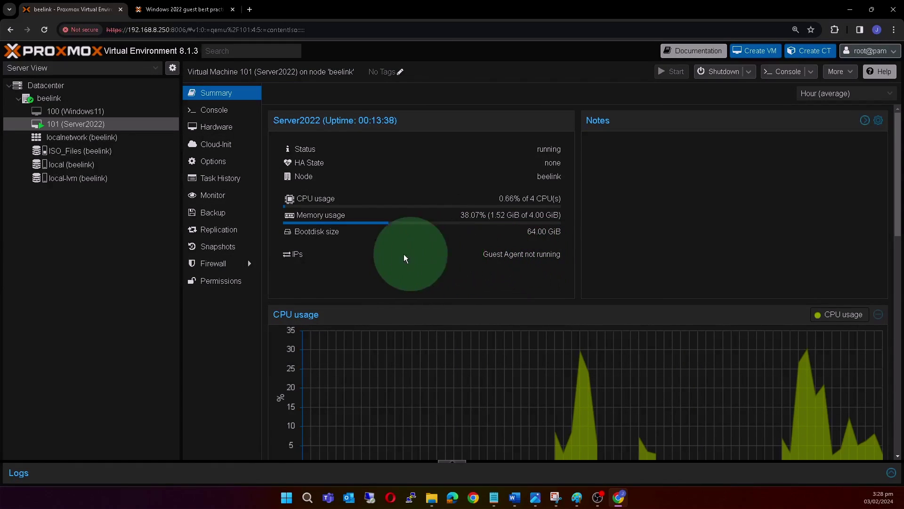
{"action": "double_click", "coordinate": [323, 256]}
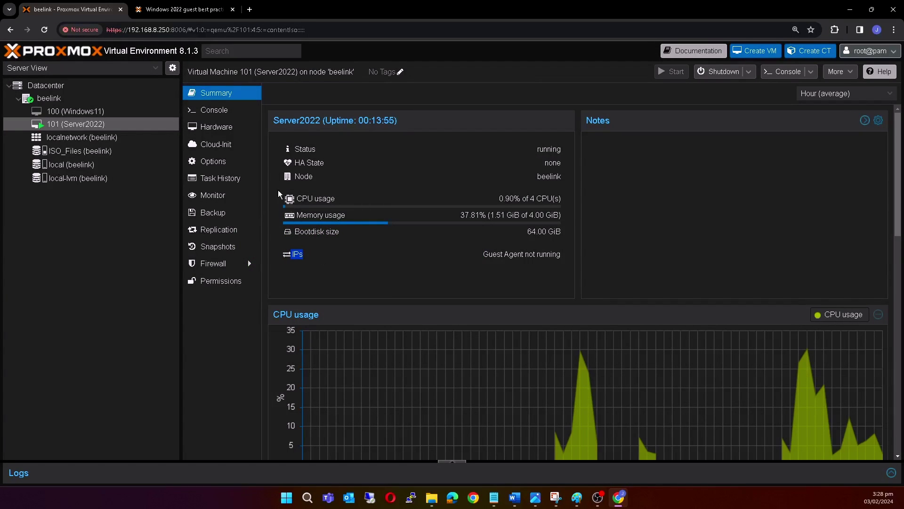
{"action": "left_click", "coordinate": [220, 113]}
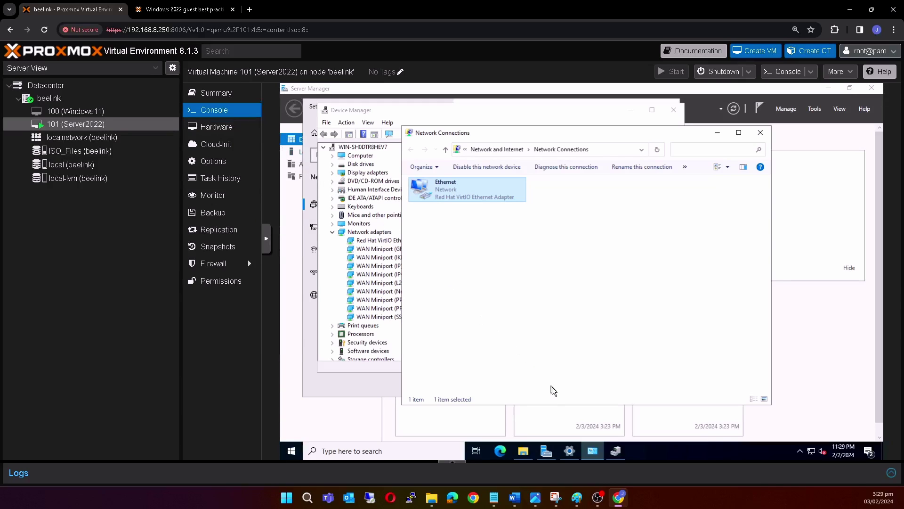
Open the virtio CD's guest-agent folder and run the qemu-ga-x86_64 installer.
{"action": "left_click", "coordinate": [524, 452]}
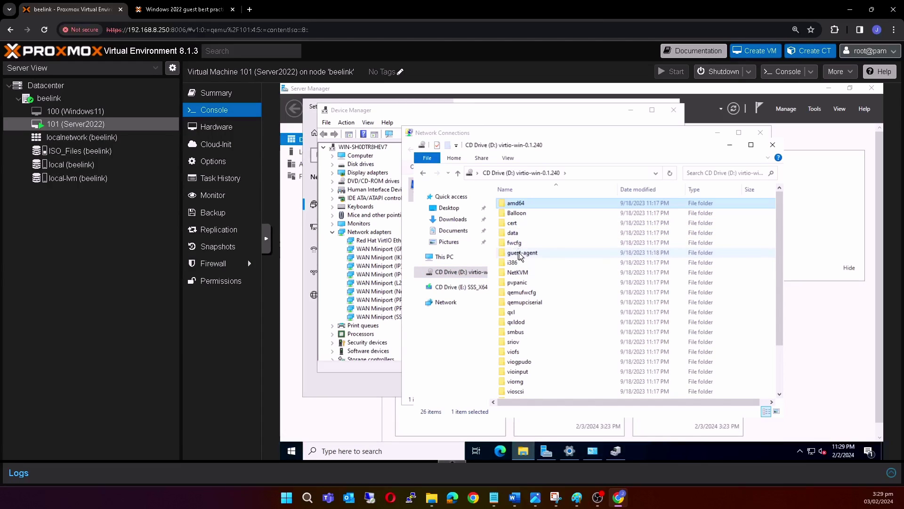
{"action": "mouse_move", "coordinate": [519, 254]}
{"action": "left_mouse_down"}
{"action": "mouse_move", "coordinate": [540, 256]}
{"action": "mouse_move", "coordinate": [516, 254]}
{"action": "left_mouse_up"}
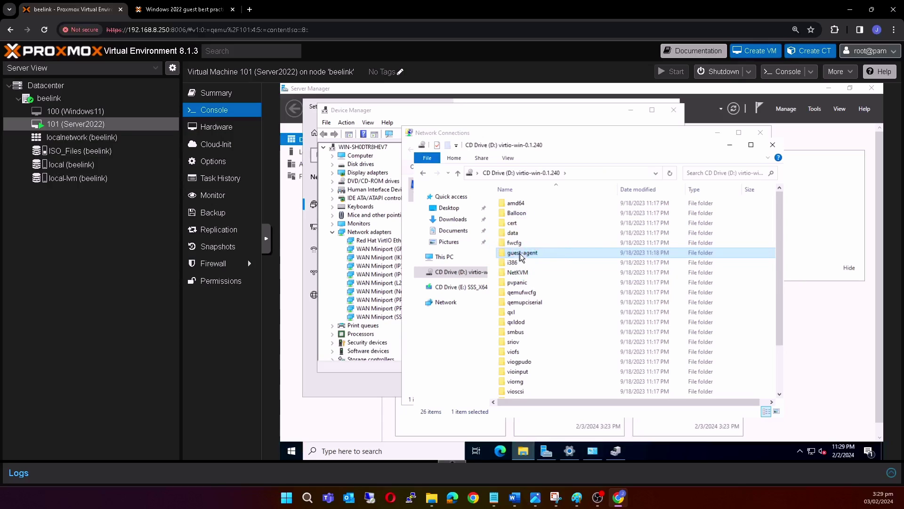
{"action": "left_click", "coordinate": [520, 253]}
{"action": "double_click", "coordinate": [522, 253]}
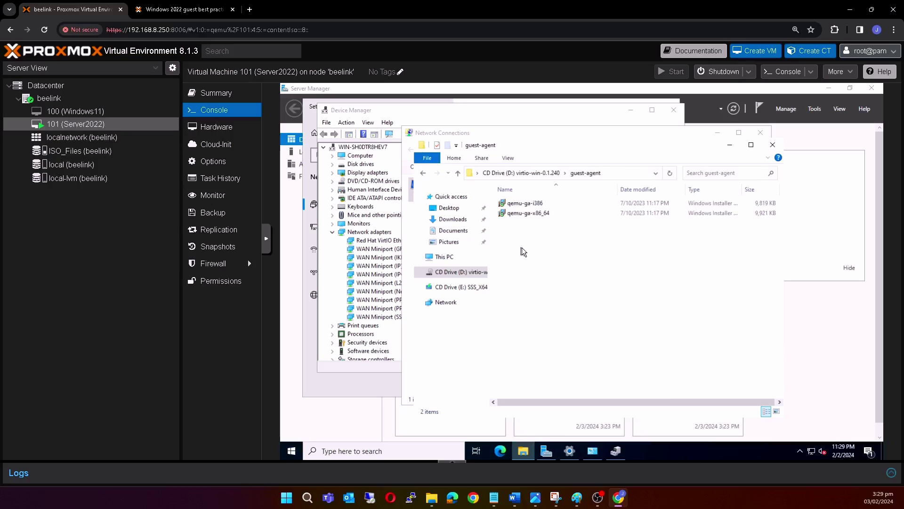
{"action": "left_click", "coordinate": [525, 216]}
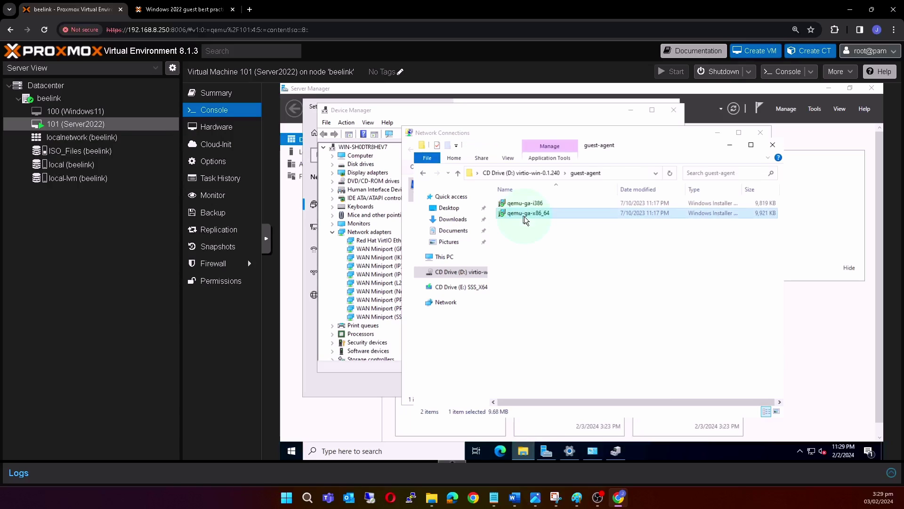
{"action": "double_click", "coordinate": [525, 214]}
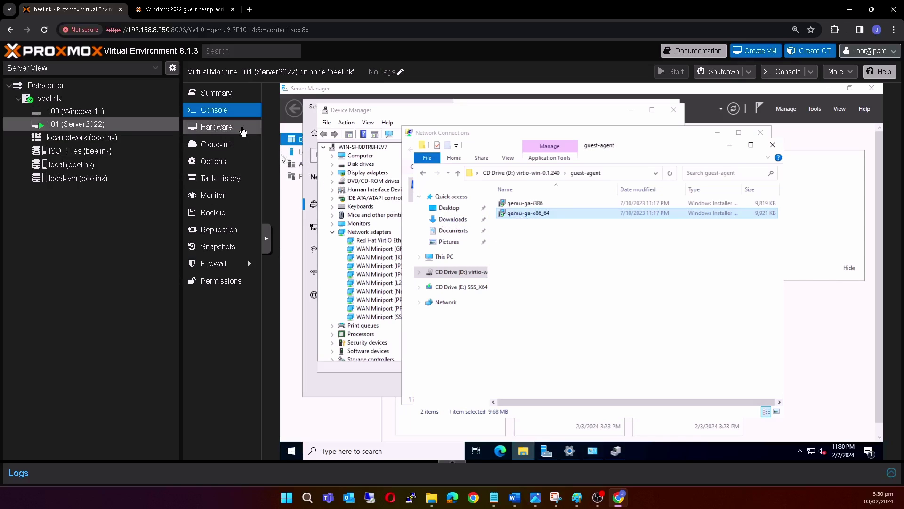
View the guest agent's network details on the VM Summary, showing IP 192.168.8.115.
{"action": "left_click", "coordinate": [223, 101]}
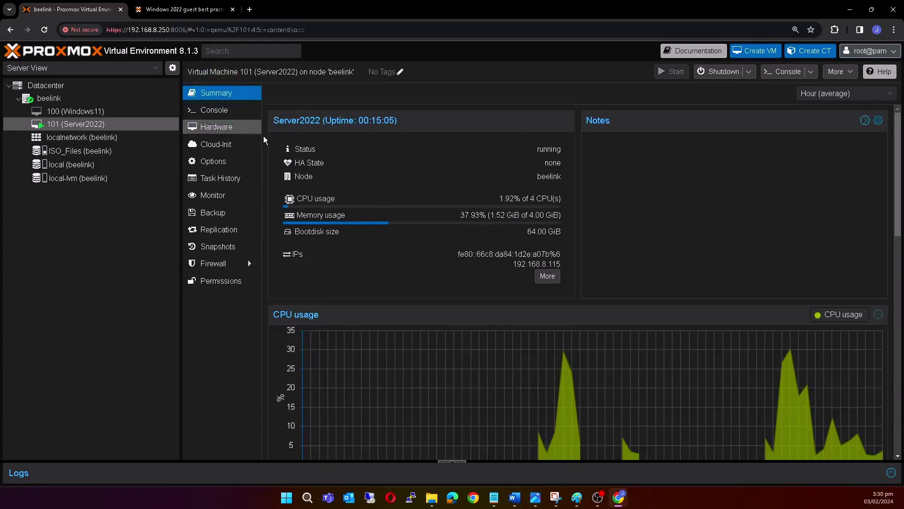
{"action": "key", "text": "ctrl"}
{"action": "key", "text": "ctrl"}
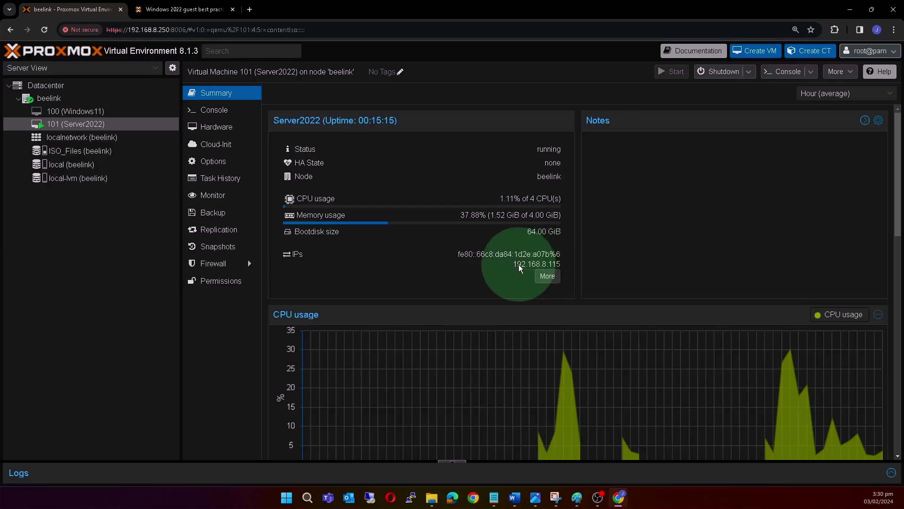
{"action": "left_click", "coordinate": [547, 276]}
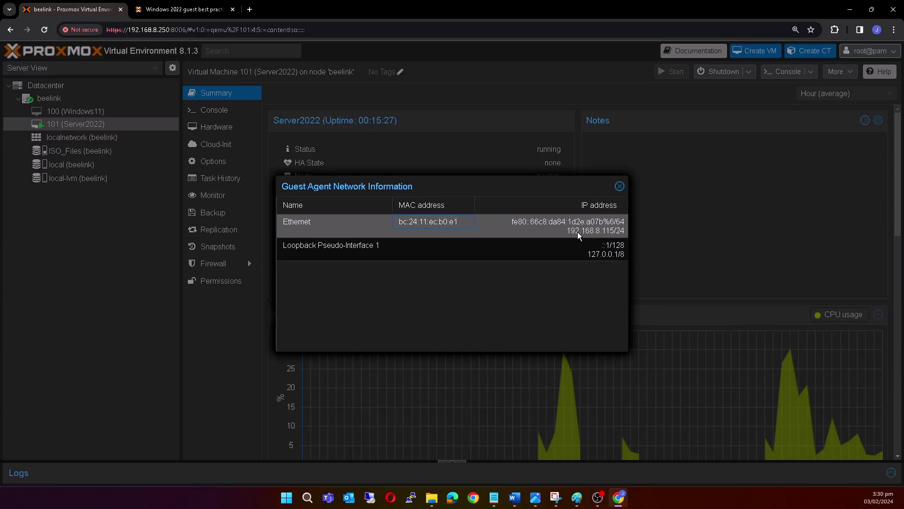
{"action": "left_click_drag", "start_coordinate": [572, 231], "coordinate": [623, 230]}
{"action": "left_click", "coordinate": [620, 186]}
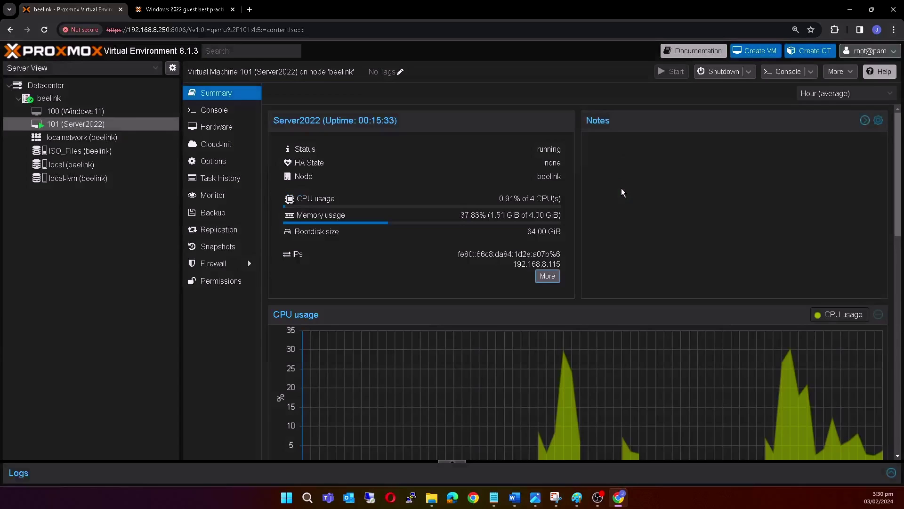
Shut down the Windows guest from the console's Start > Power menu, confirming a reason.
{"action": "left_click", "coordinate": [205, 115]}
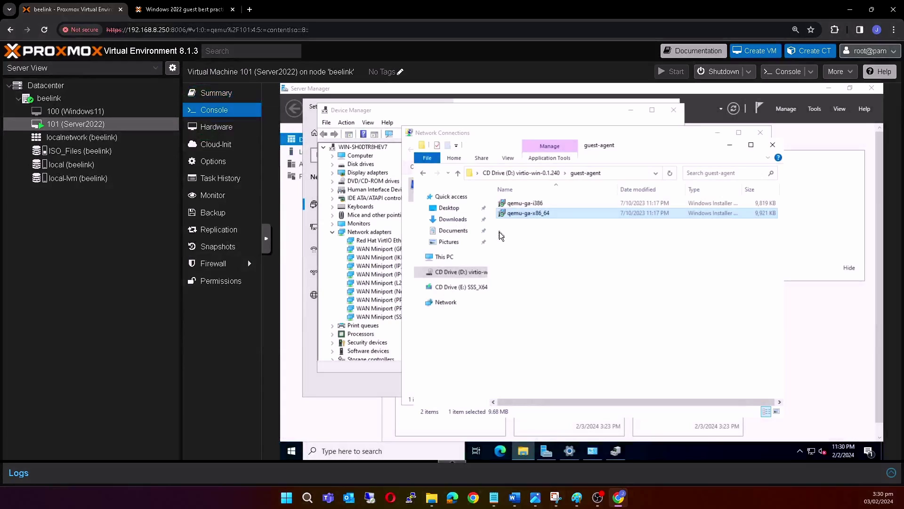
{"action": "left_click", "coordinate": [292, 452]}
{"action": "left_click", "coordinate": [292, 431]}
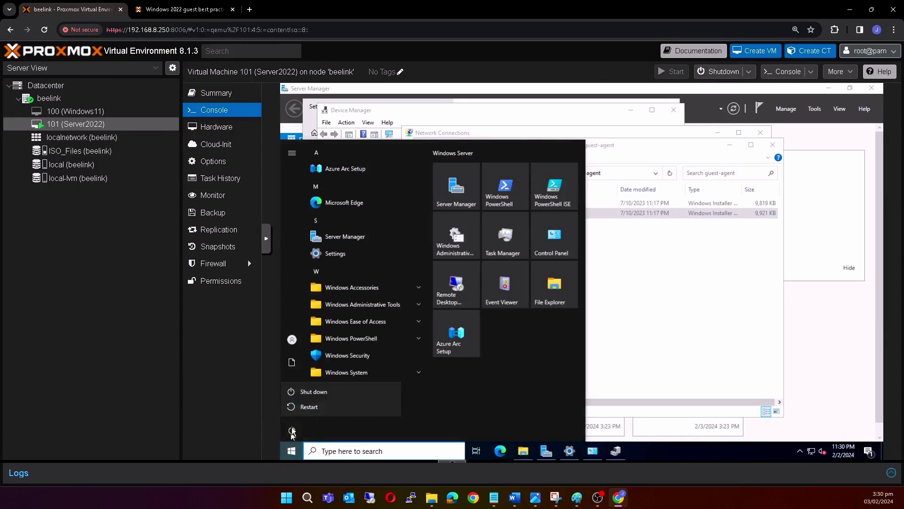
{"action": "left_click", "coordinate": [315, 393]}
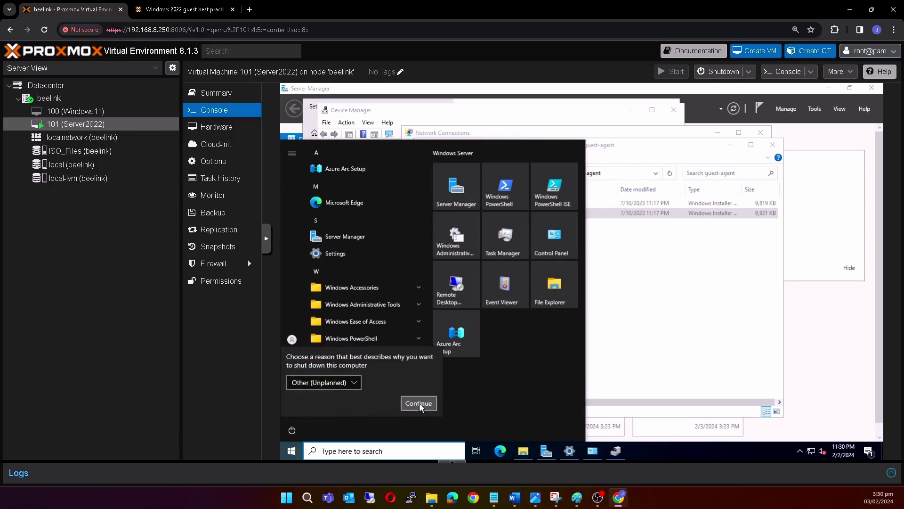
{"action": "left_click", "coordinate": [420, 403]}
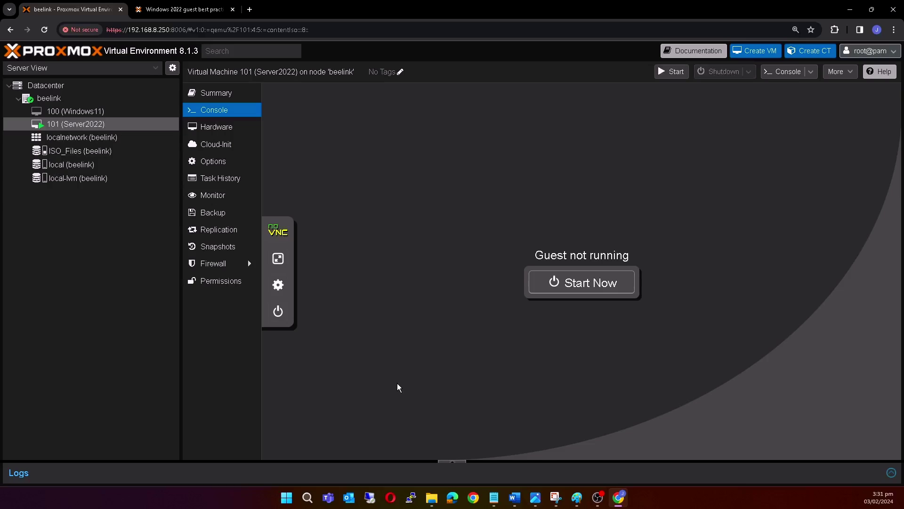
Set CD/DVD drives ide0 (VirtIO ISO) and ide2 (Windows Server ISO) to 'Do not use any media'.
{"action": "left_click", "coordinate": [221, 134]}
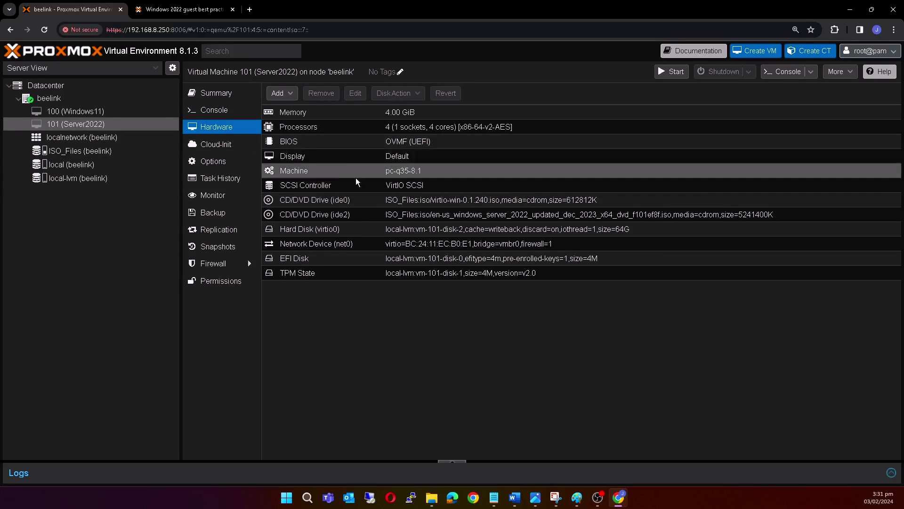
{"action": "left_click", "coordinate": [429, 205]}
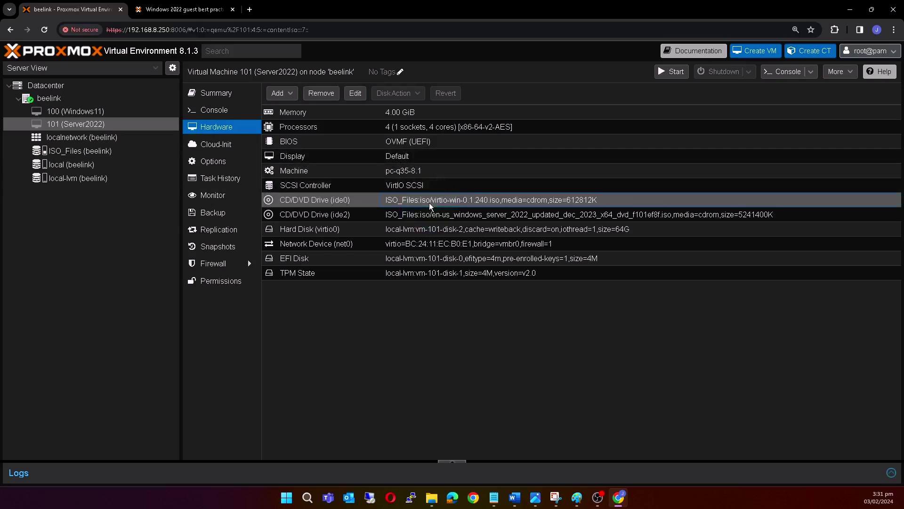
{"action": "double_click", "coordinate": [429, 203]}
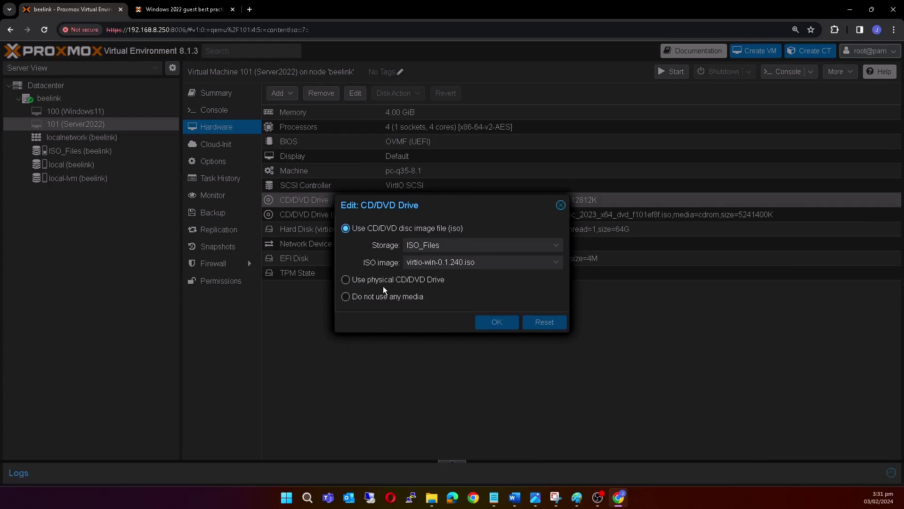
{"action": "left_click", "coordinate": [381, 298]}
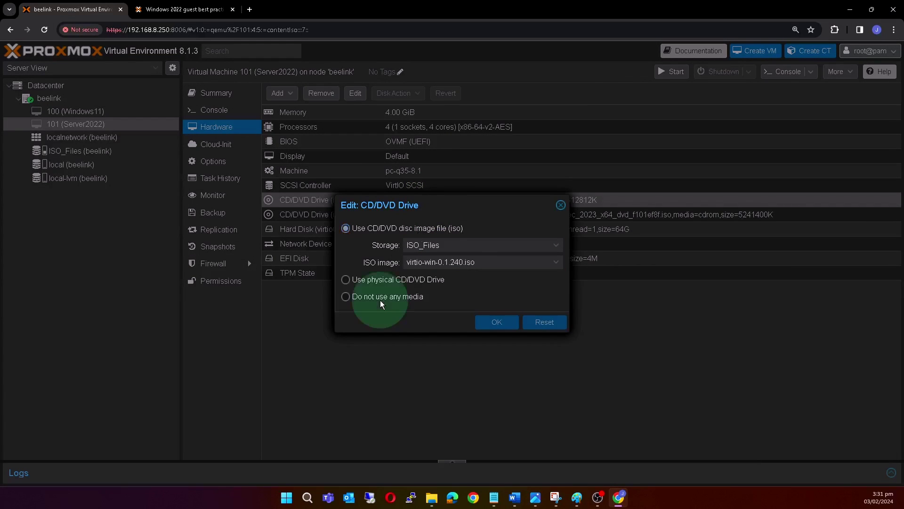
{"action": "left_click", "coordinate": [518, 323]}
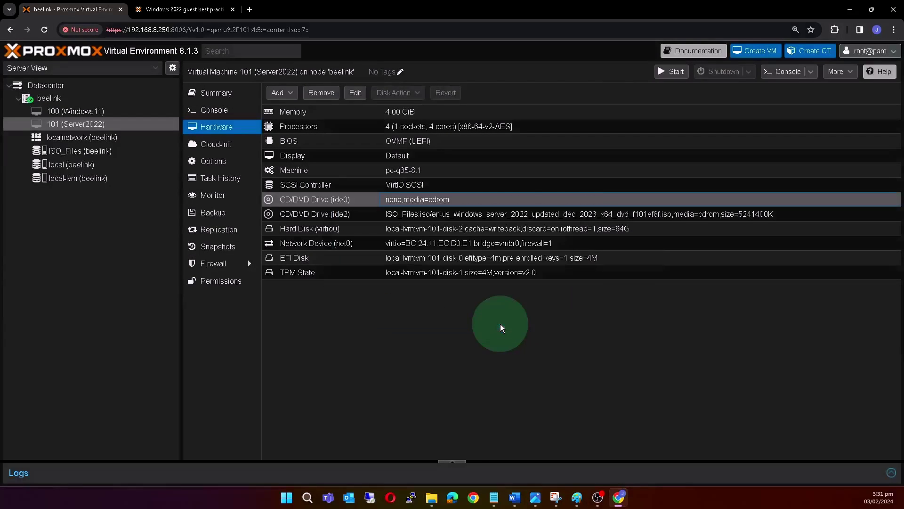
{"action": "left_click", "coordinate": [413, 219]}
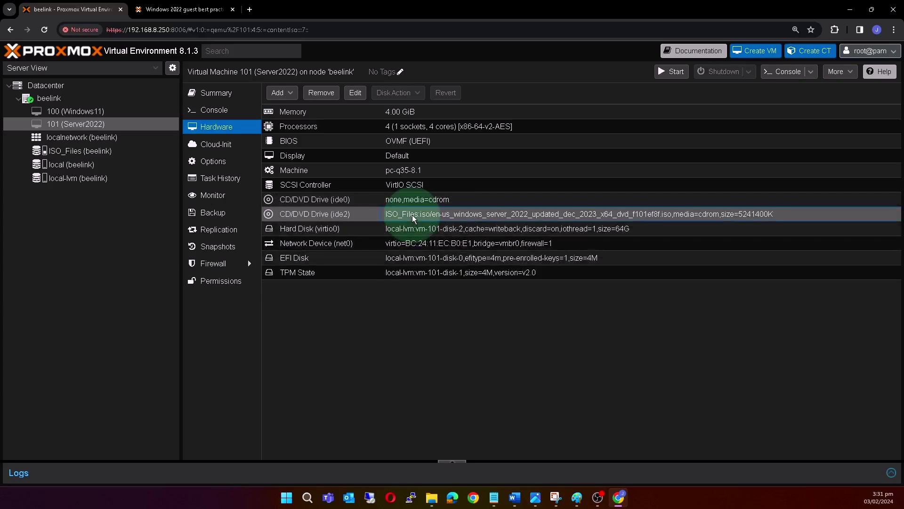
{"action": "double_click", "coordinate": [412, 215]}
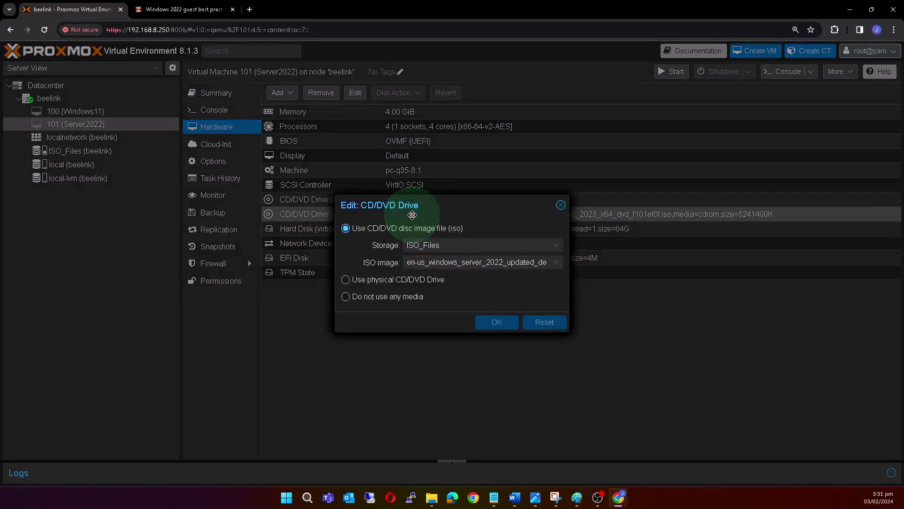
{"action": "left_click", "coordinate": [358, 296]}
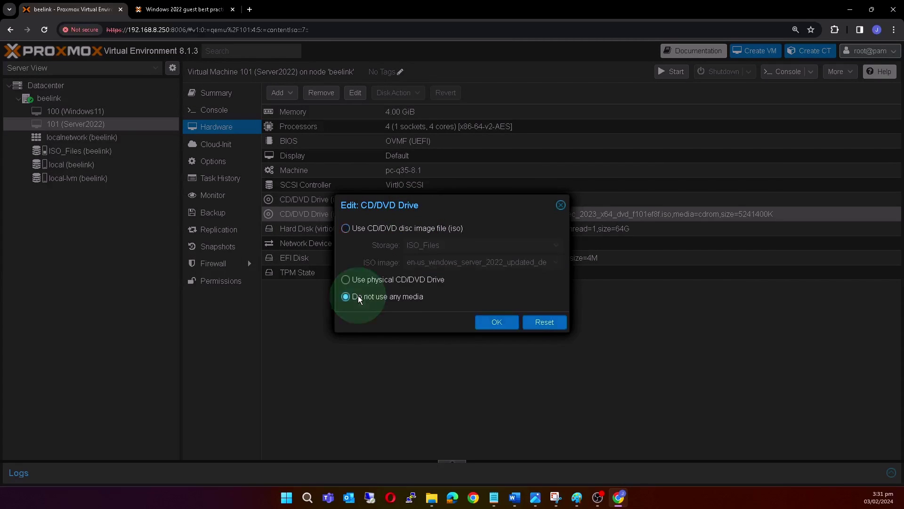
{"action": "left_click", "coordinate": [500, 325]}
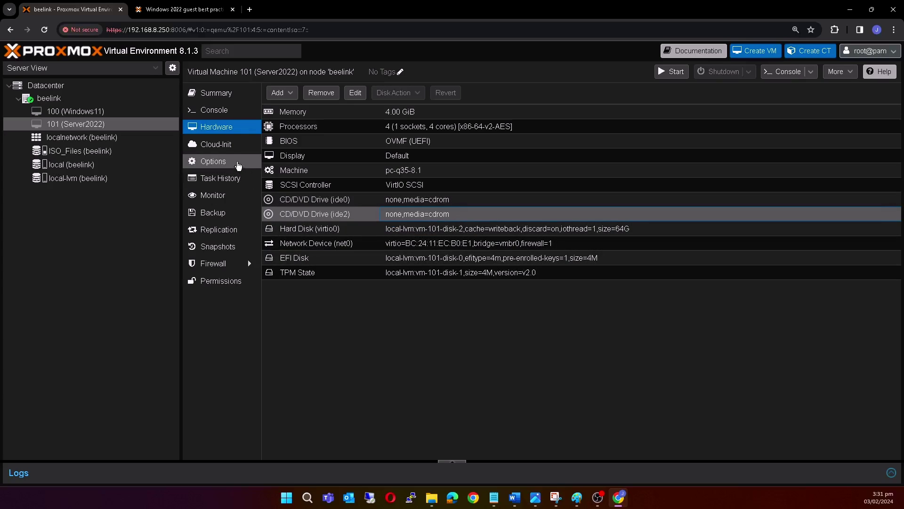
Start VM 101, send Ctrl-Alt-Del from the console, and sign in as Administrator.
{"action": "left_click", "coordinate": [229, 116]}
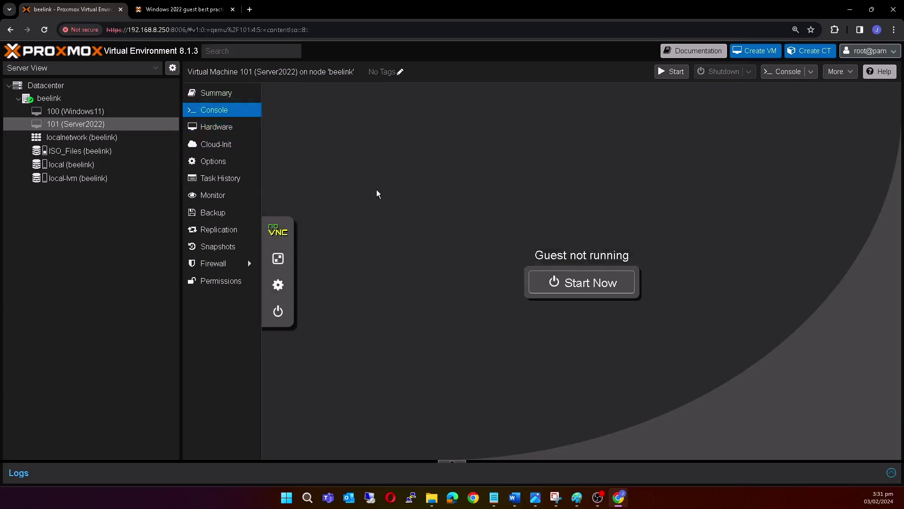
{"action": "left_click", "coordinate": [593, 283]}
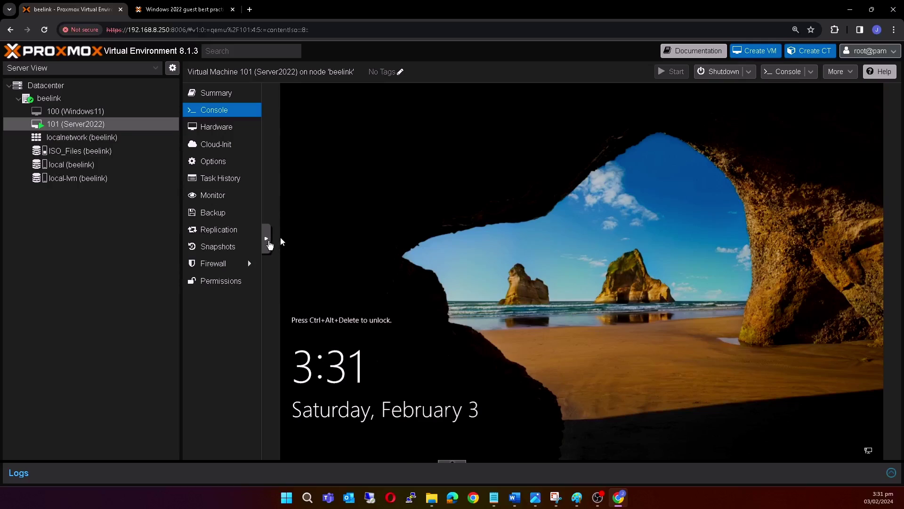
{"action": "left_click", "coordinate": [266, 238]}
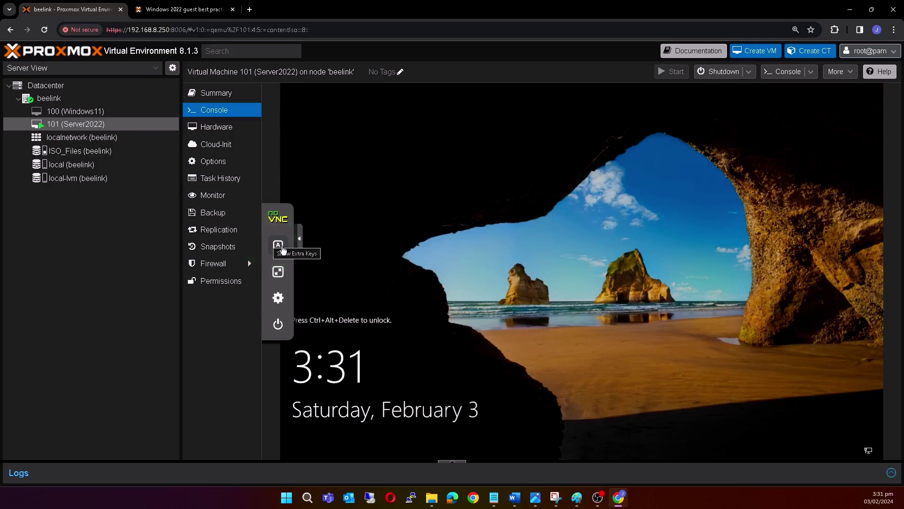
{"action": "left_click", "coordinate": [278, 245]}
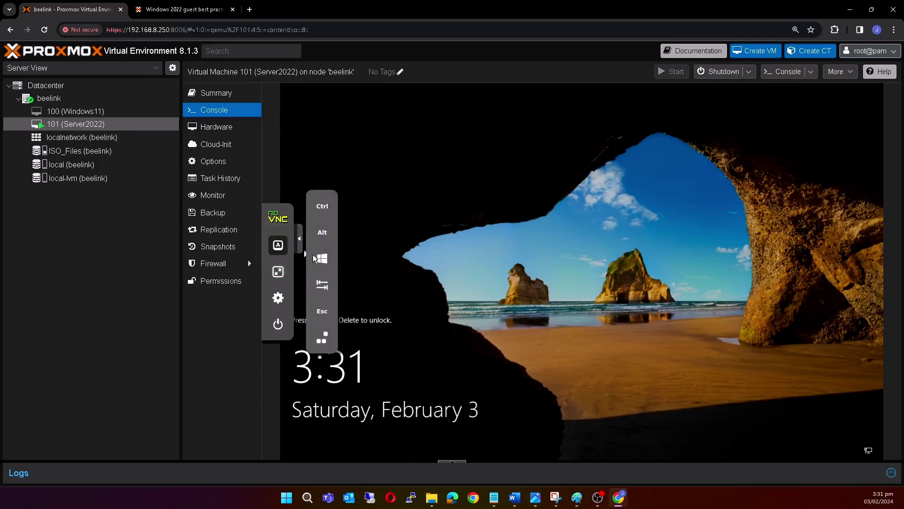
{"action": "left_click", "coordinate": [322, 339]}
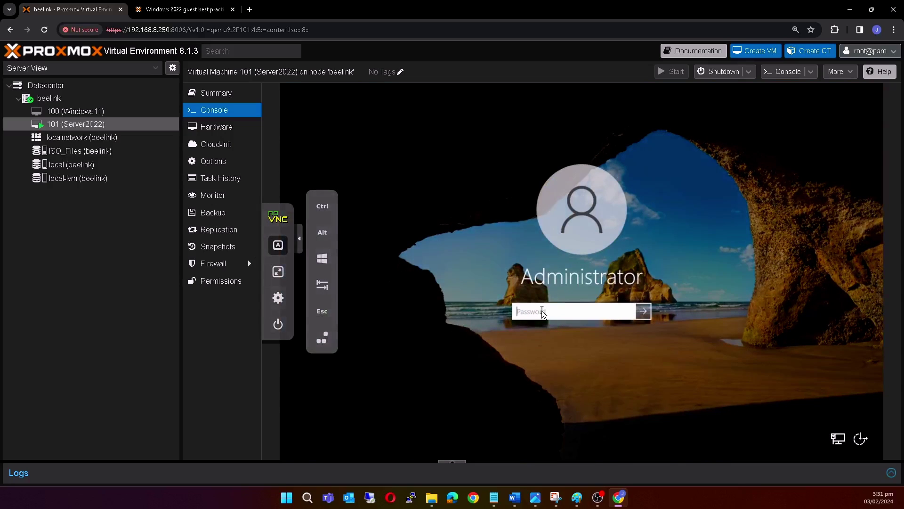
{"action": "type", "text": "***********"}
{"action": "key", "text": "Return"}
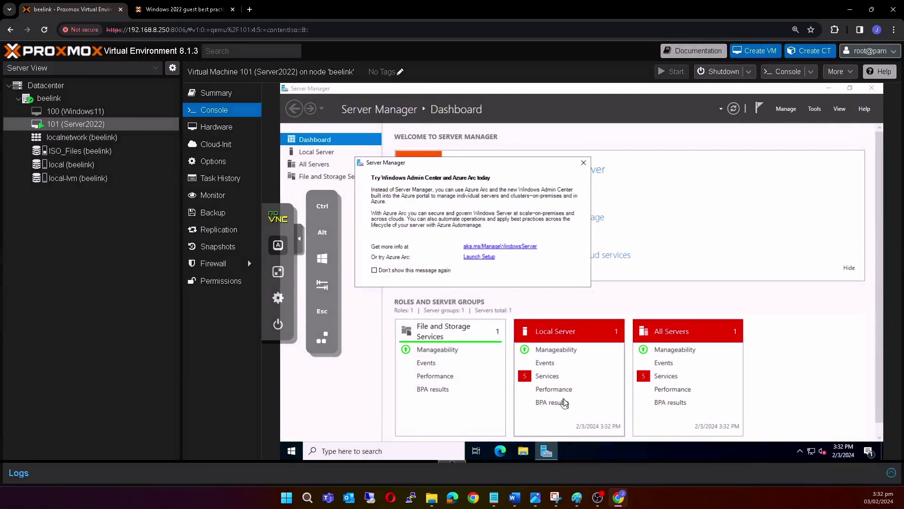
Search 'device' in the guest and open Device Manager.
{"action": "left_click", "coordinate": [403, 448]}
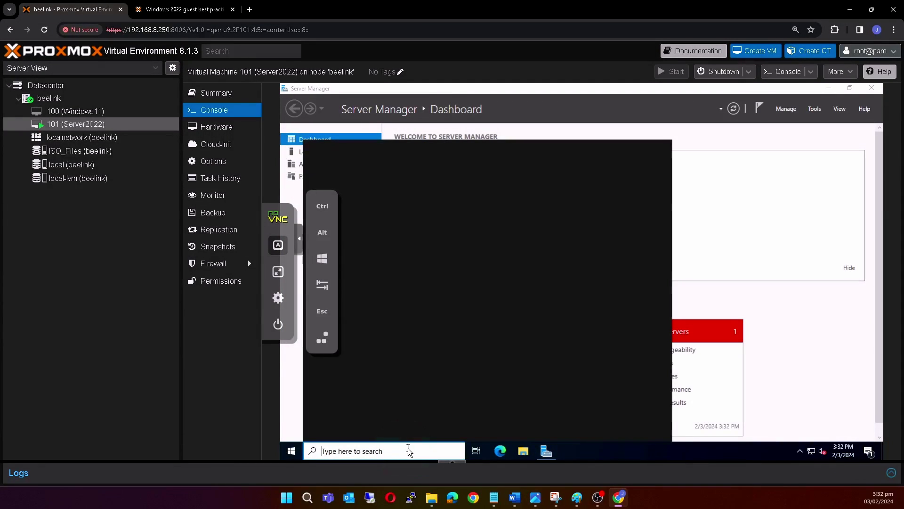
{"action": "type", "text": "device"}
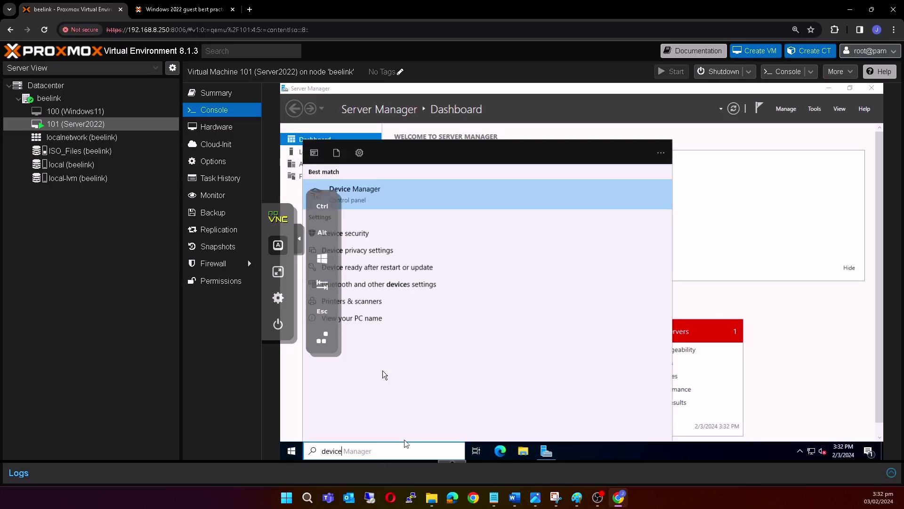
{"action": "left_click", "coordinate": [298, 239]}
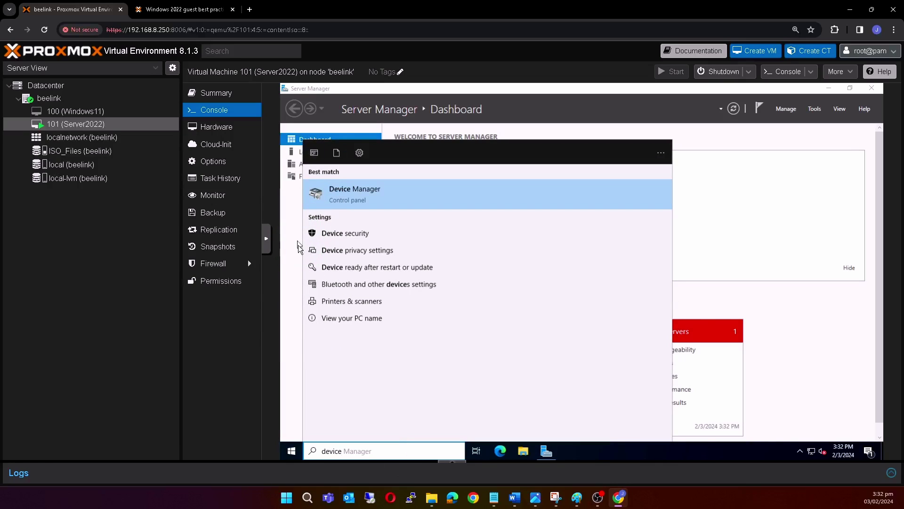
{"action": "left_click", "coordinate": [375, 193]}
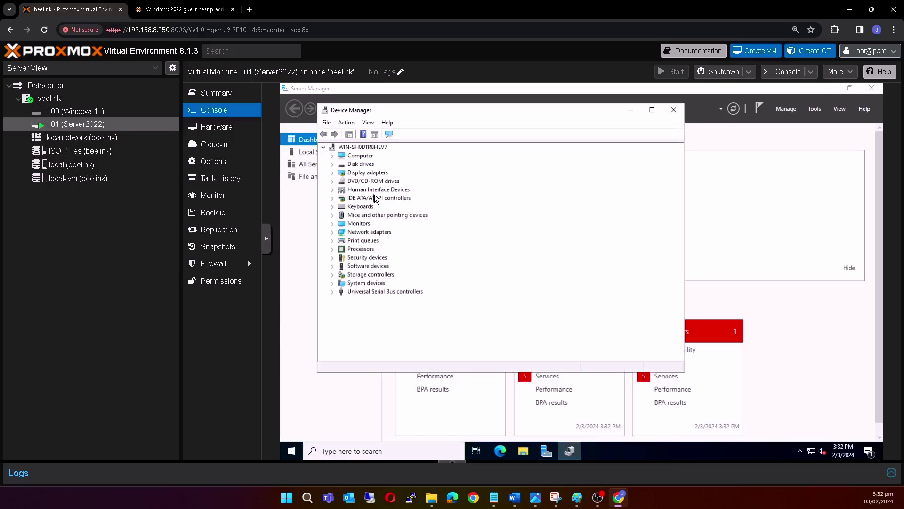
Check the Network adapters list, minimize Device Manager, and dismiss the Azure Arc popup.
{"action": "left_click", "coordinate": [333, 233]}
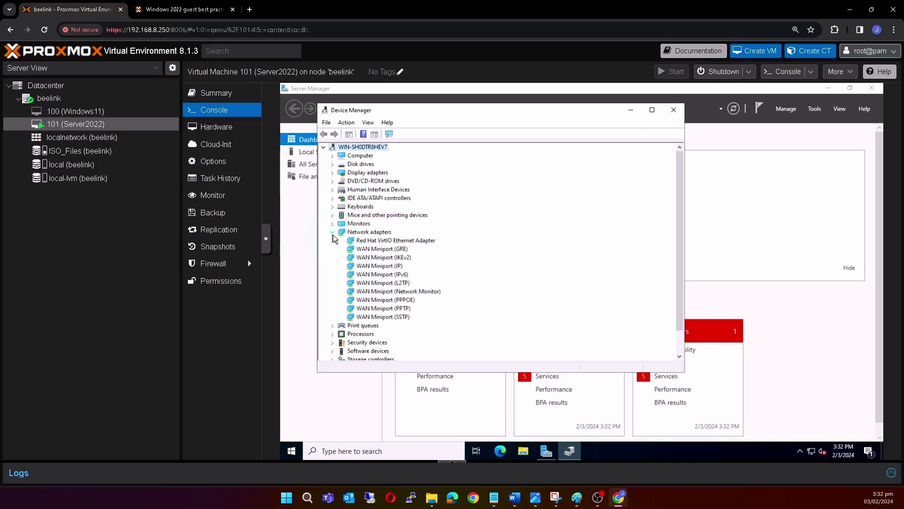
{"action": "left_click", "coordinate": [333, 233]}
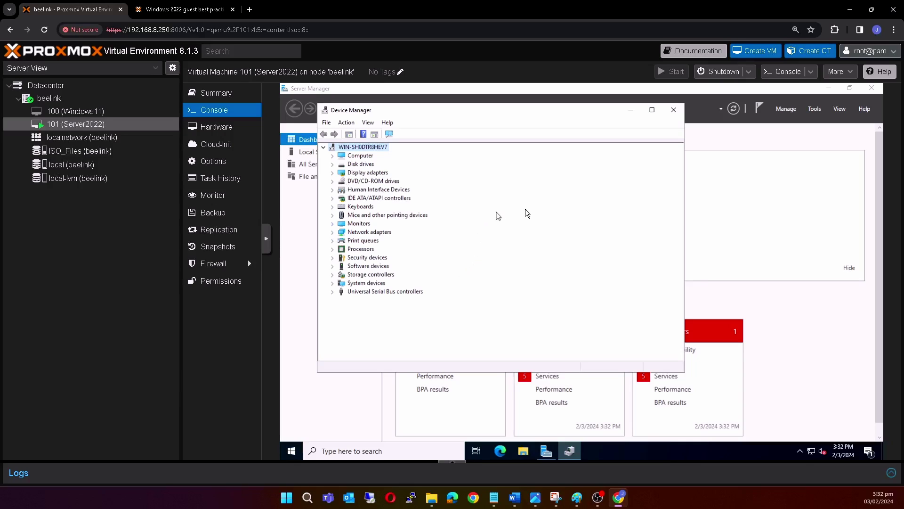
{"action": "left_click", "coordinate": [630, 109]}
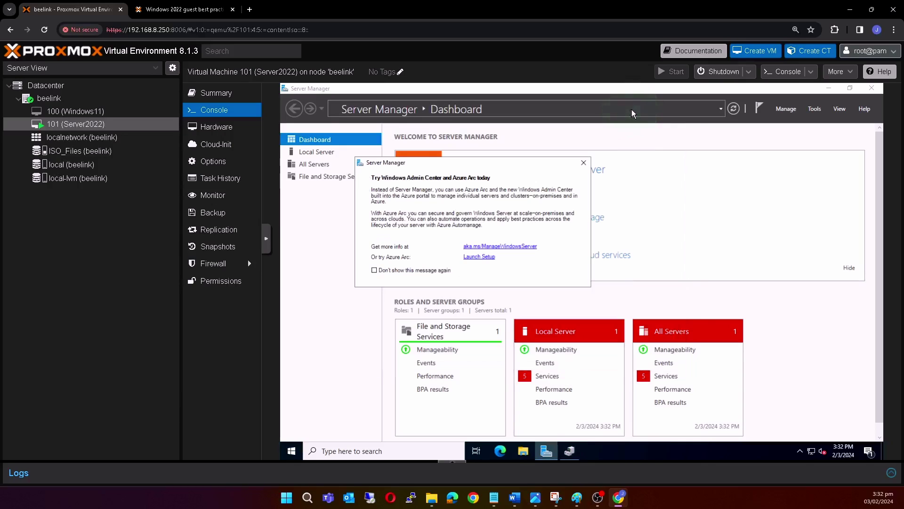
{"action": "left_click", "coordinate": [584, 162]}
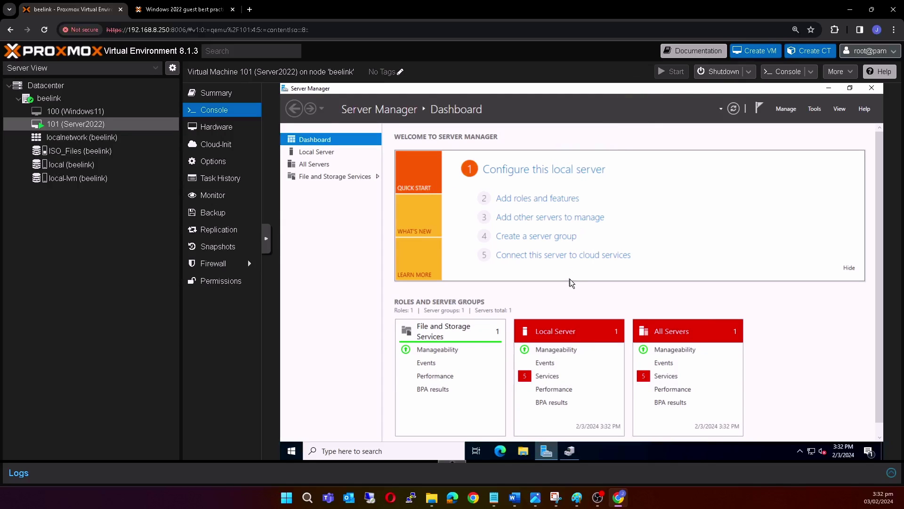
Switch Server Manager to Local Server, then minimize it to reveal the desktop.
{"action": "left_click", "coordinate": [338, 153]}
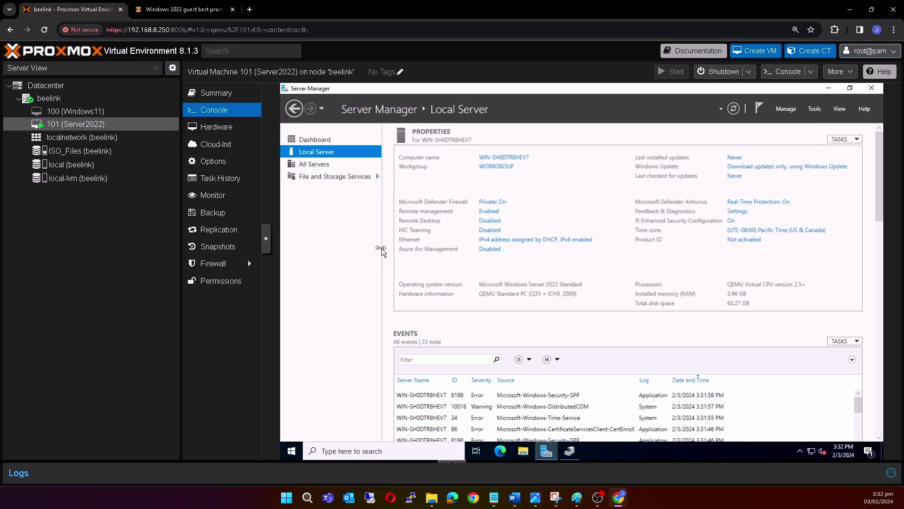
{"action": "left_click", "coordinate": [830, 89]}
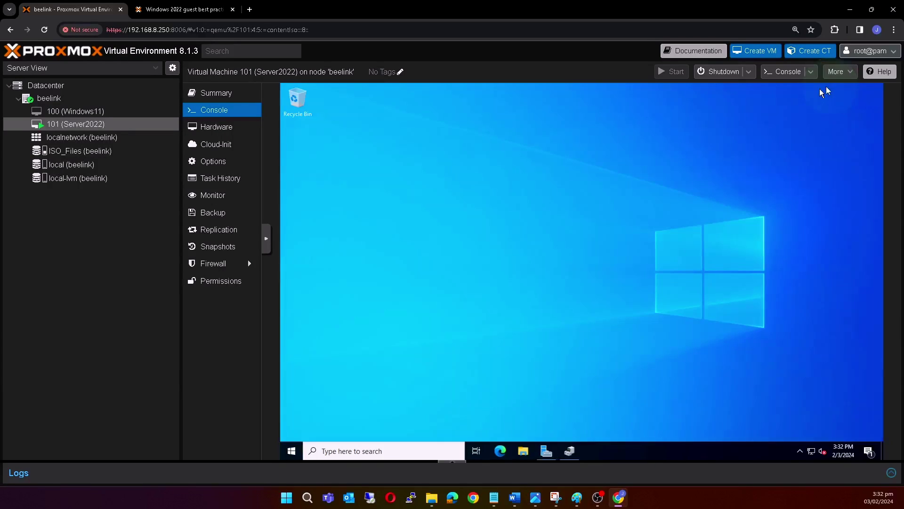